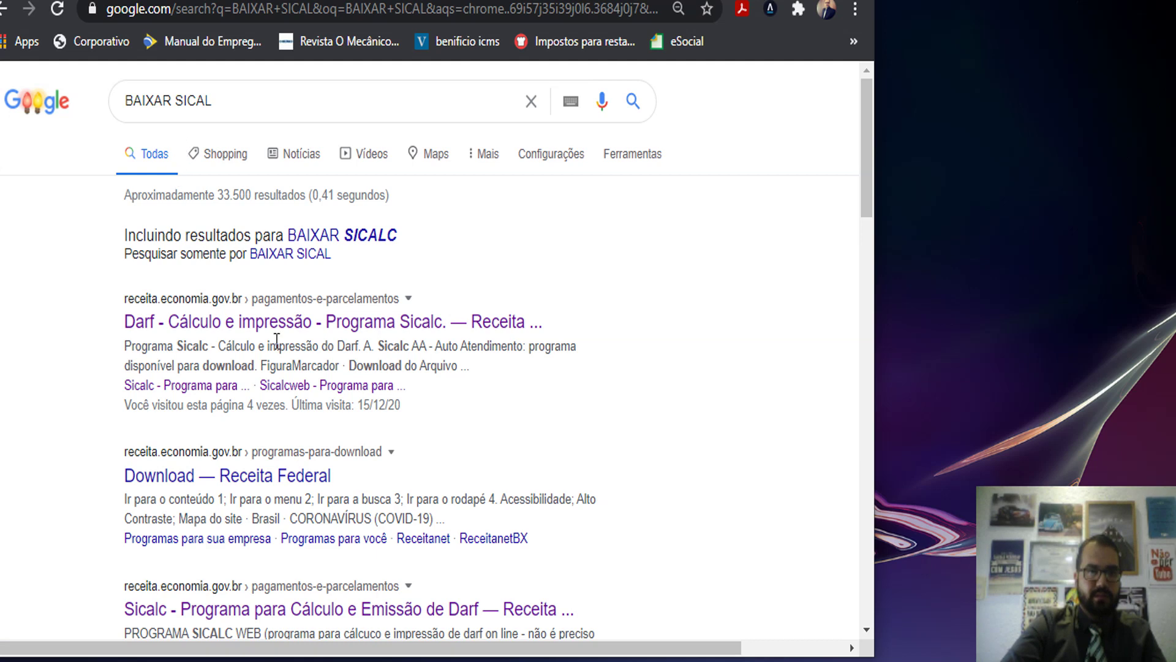
- Open the Receita Federal Sicalc download page from the Google results, then show the desktop
click(269, 322)
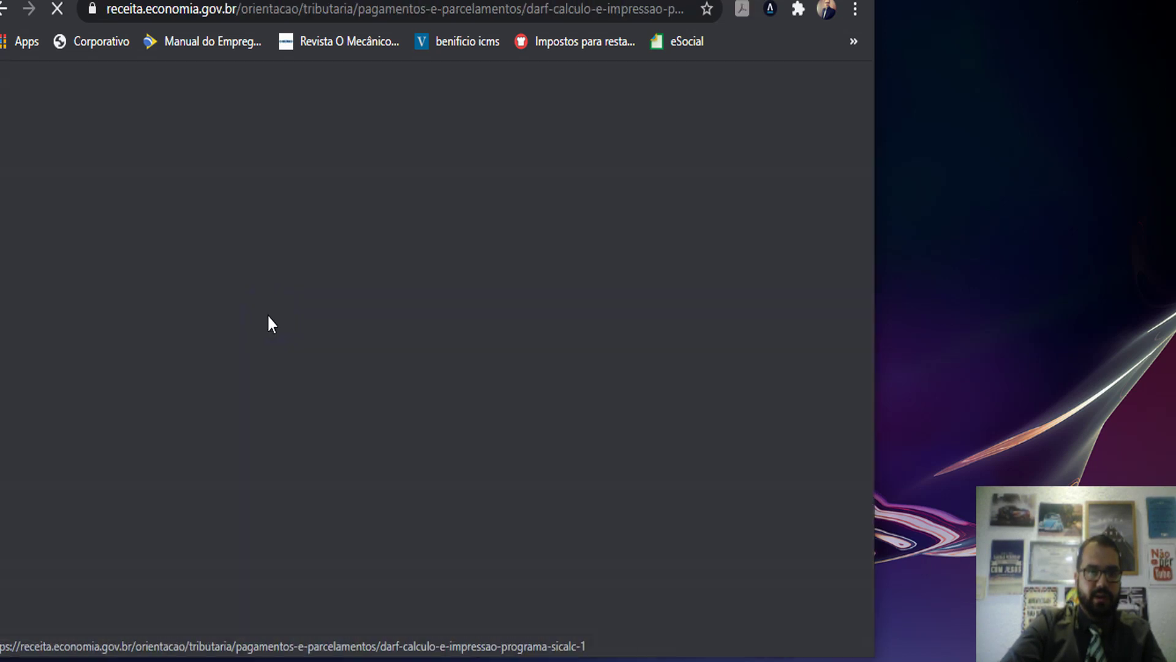
scroll(356, 386, down, 3)
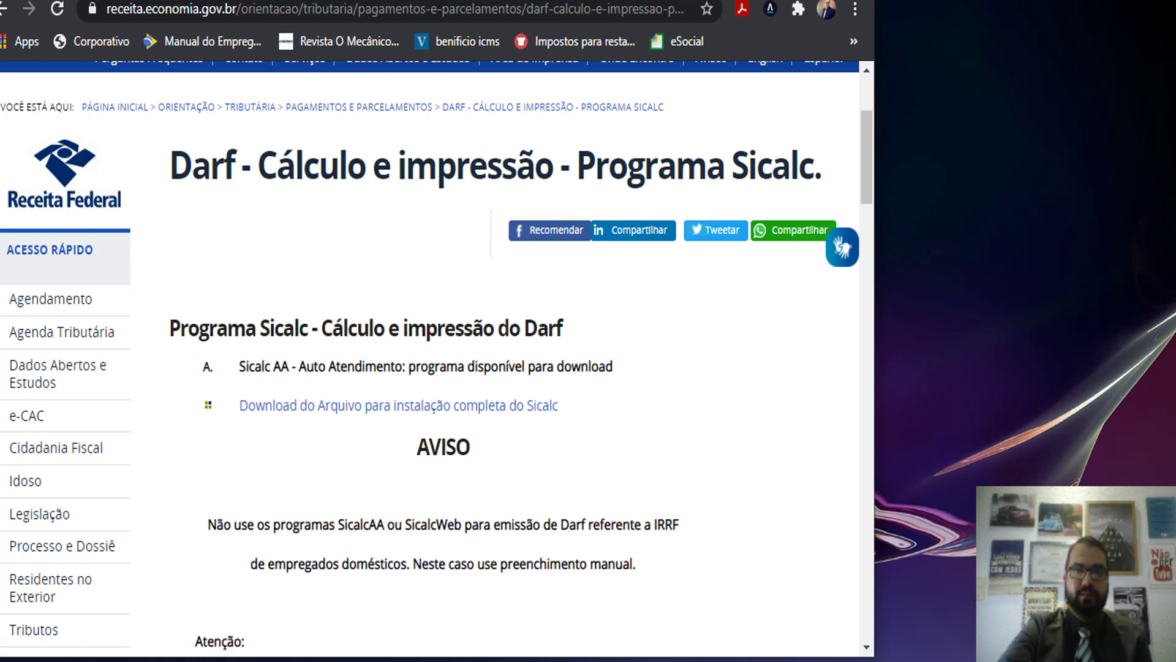
key(super+d)
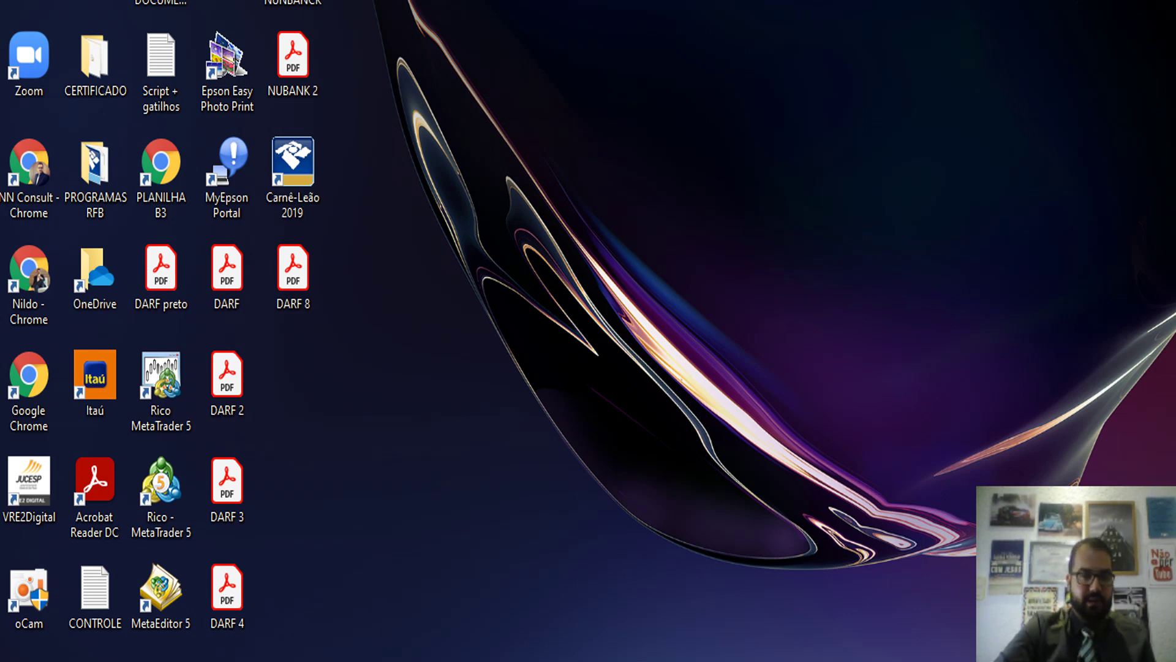
- Launch Sicalc Auto Atendimento by searching 'sical' in Windows search
key(super+s)
text(sical)
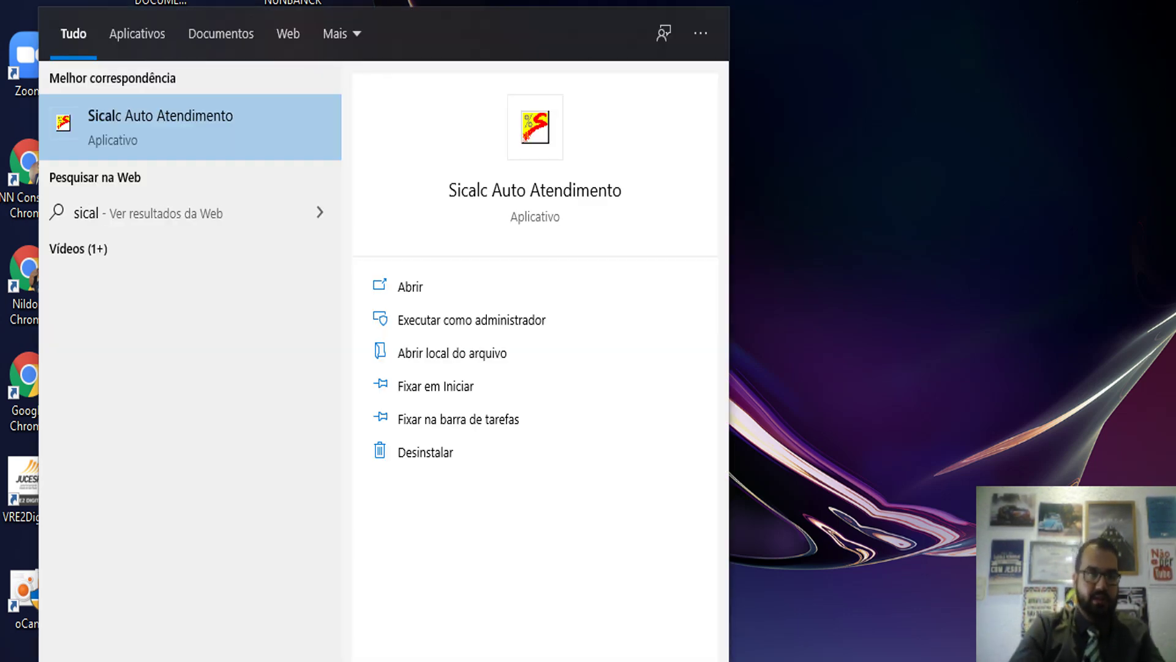
click(483, 286)
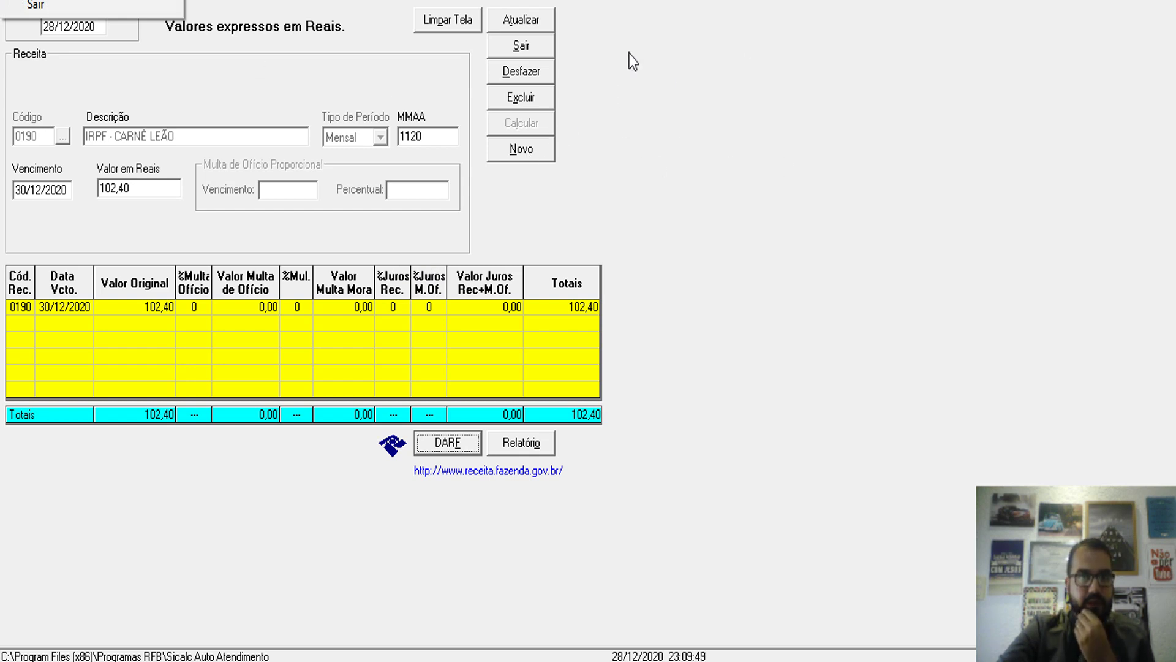
- Clear the old Carnê-Leão calculation with Limpar Tela, confirming Sim to discard the data
click(461, 24)
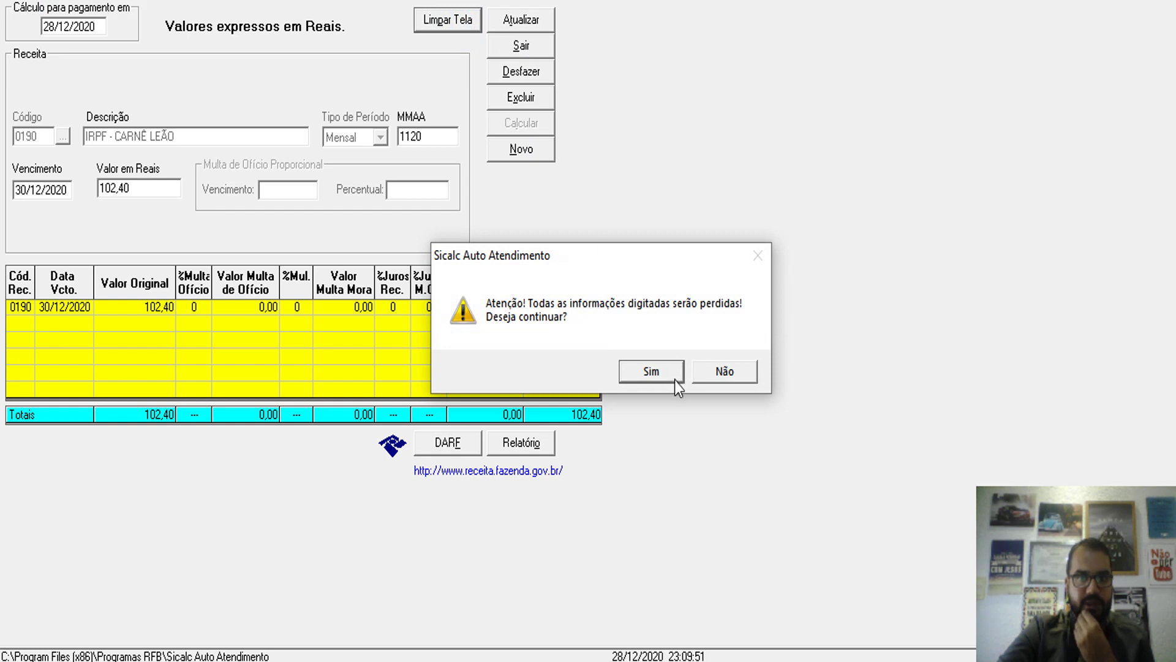
click(660, 365)
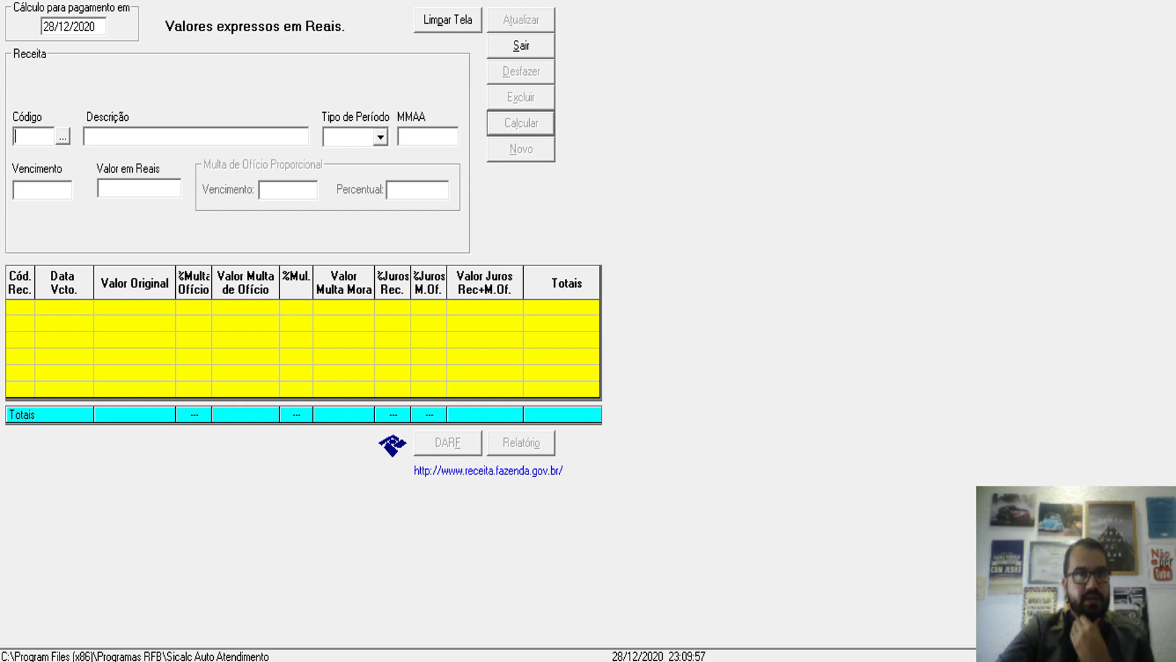
click(101, 1)
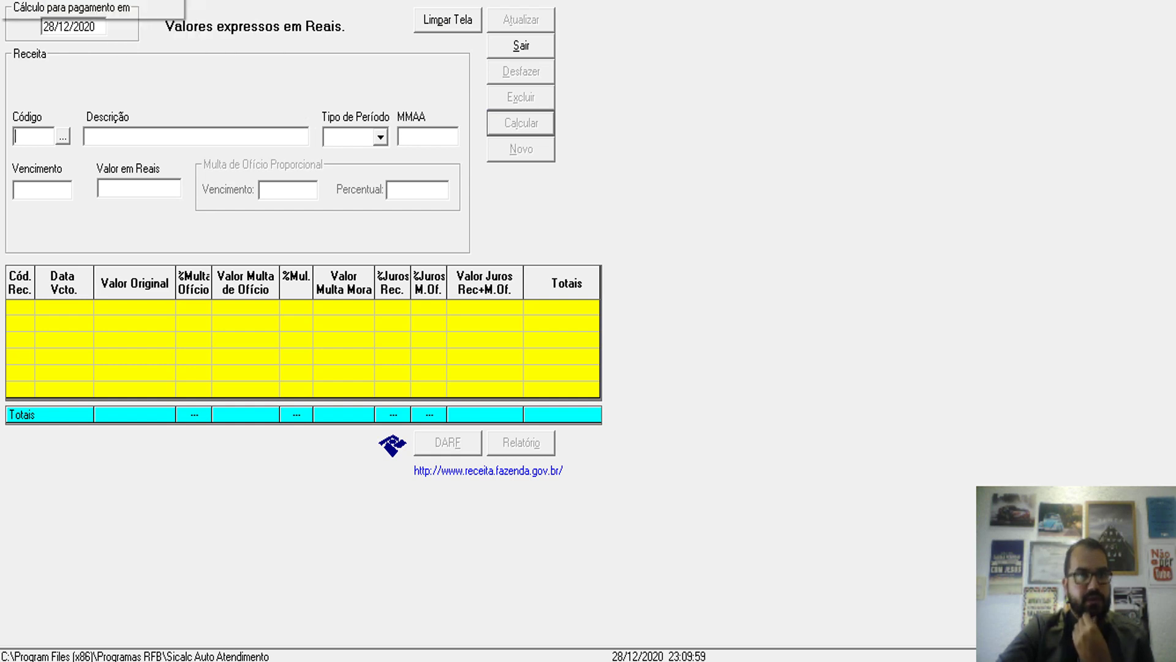
click(12, 1)
- Set the printer to CutePDF Writer, keeping A4 paper in portrait
click(37, 1)
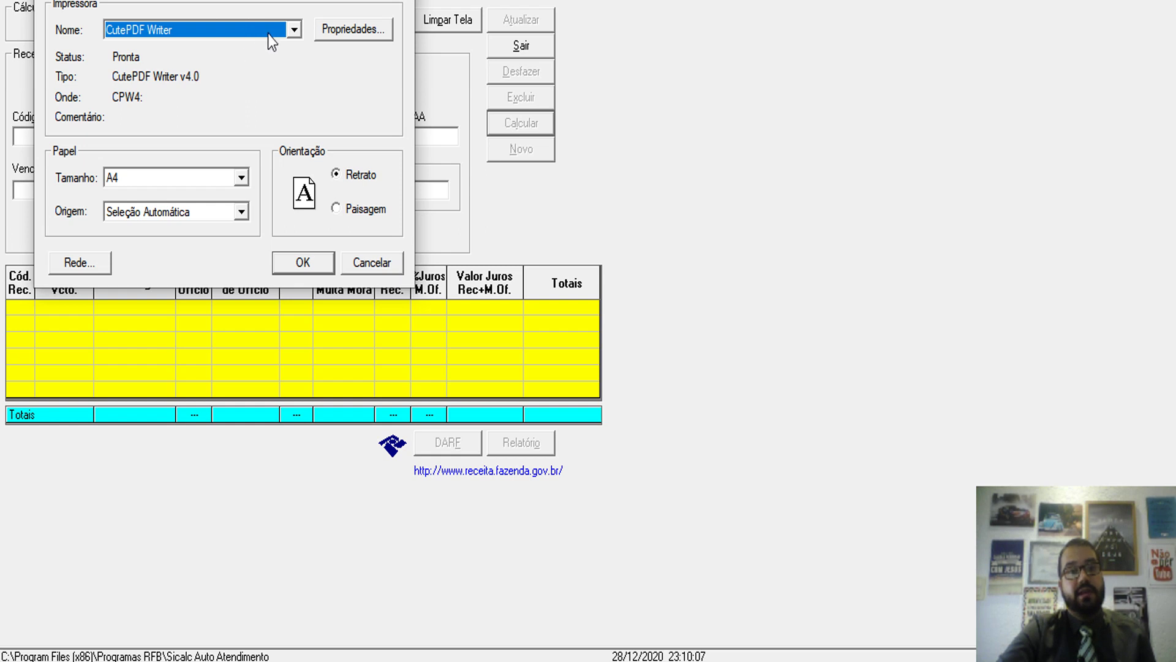
click(292, 30)
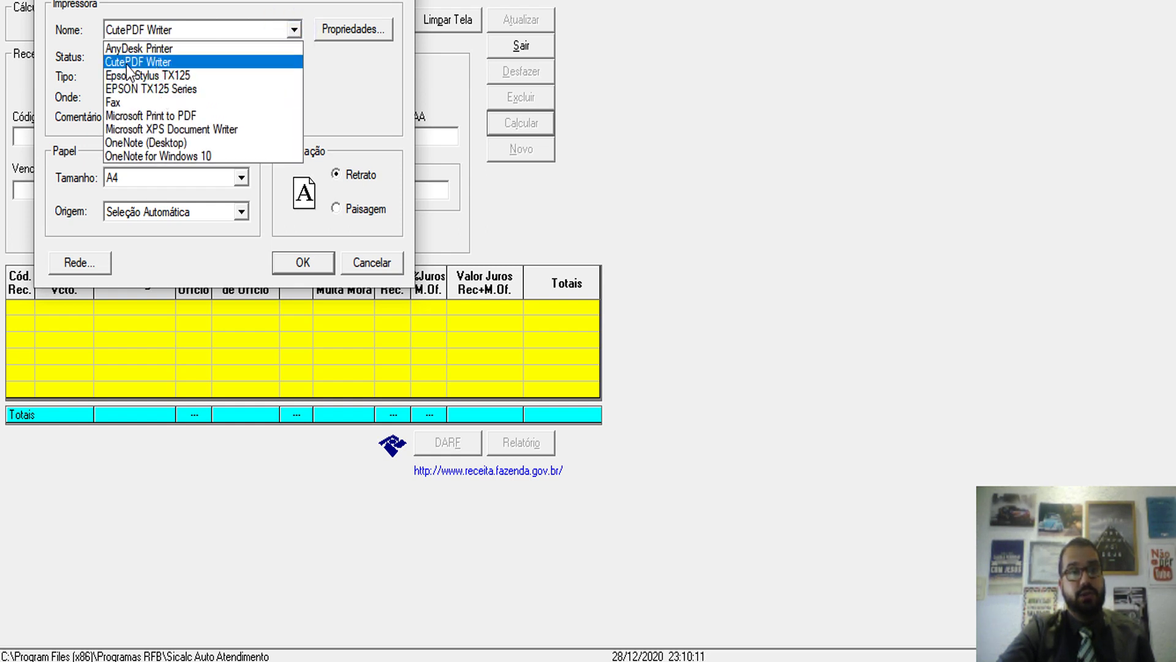
click(178, 65)
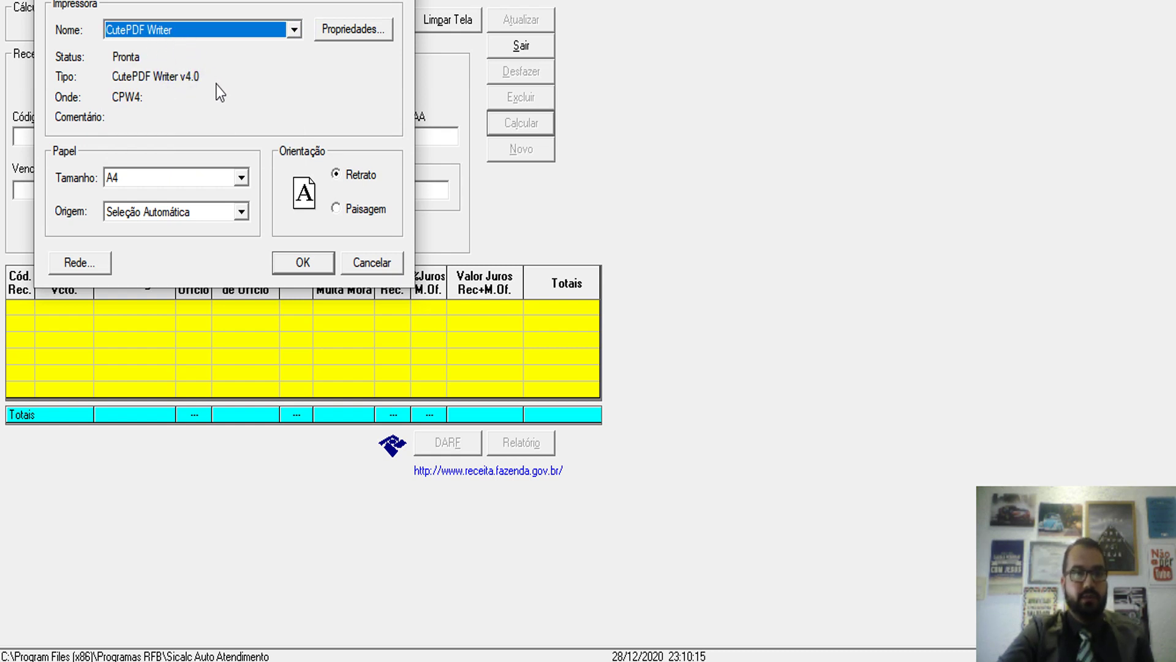
click(305, 260)
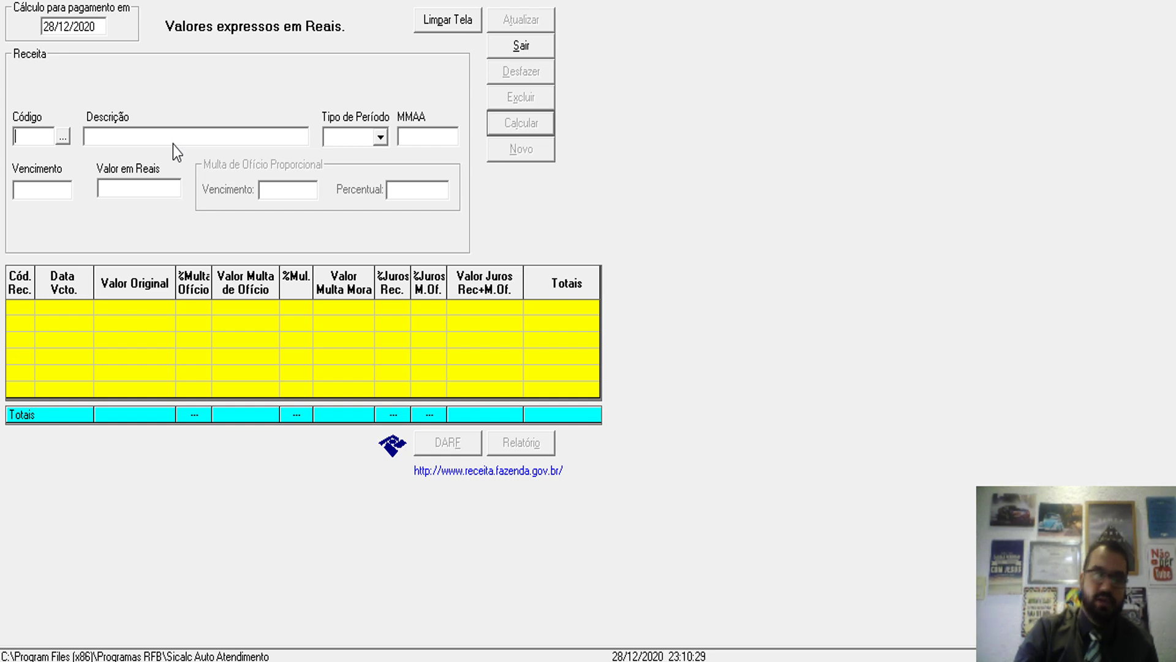
- Calculate code 0190 for period 11/2020 at 102,40, then load that grid row into the form
text(0190)
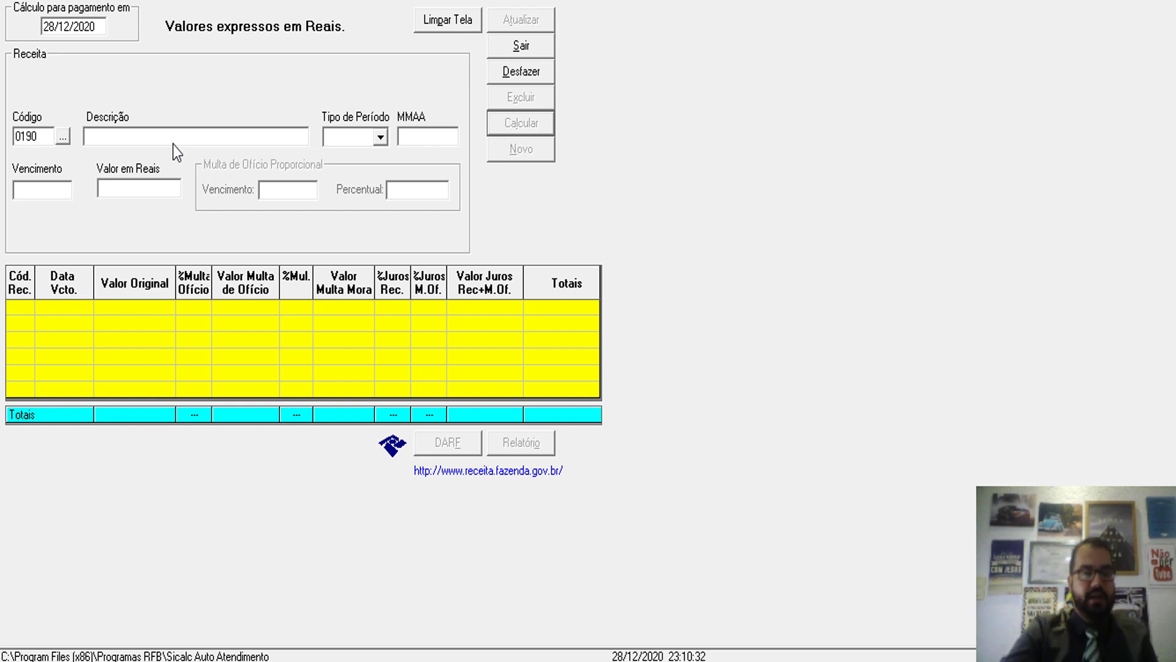
key(Tab)
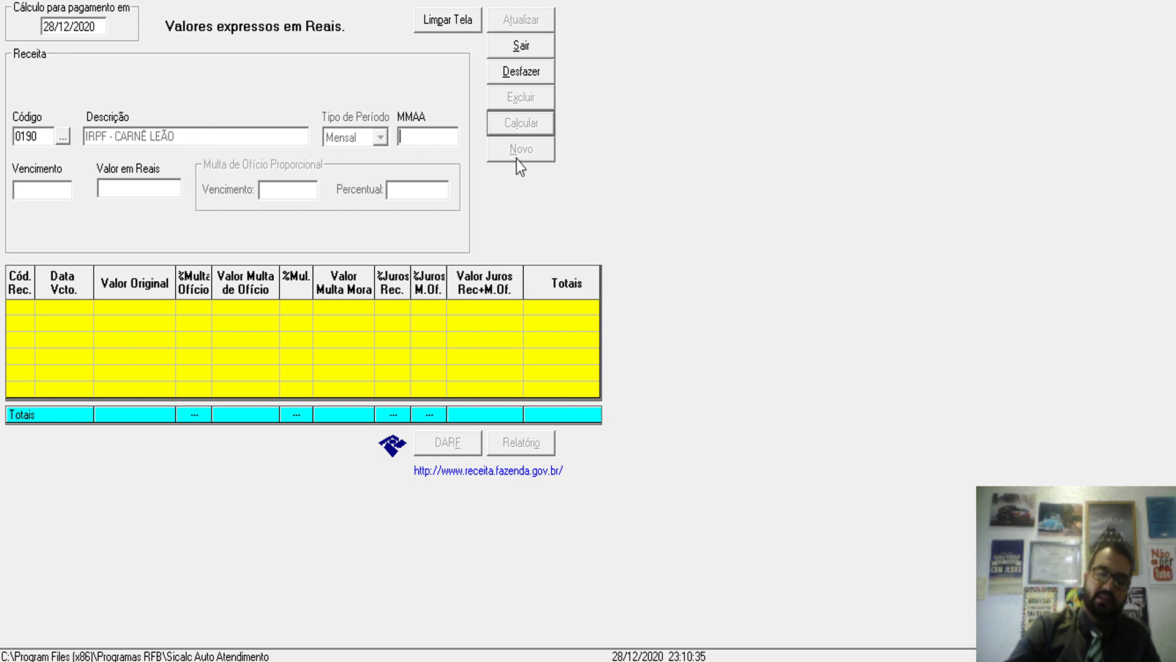
text(11/2020)
key(Tab)
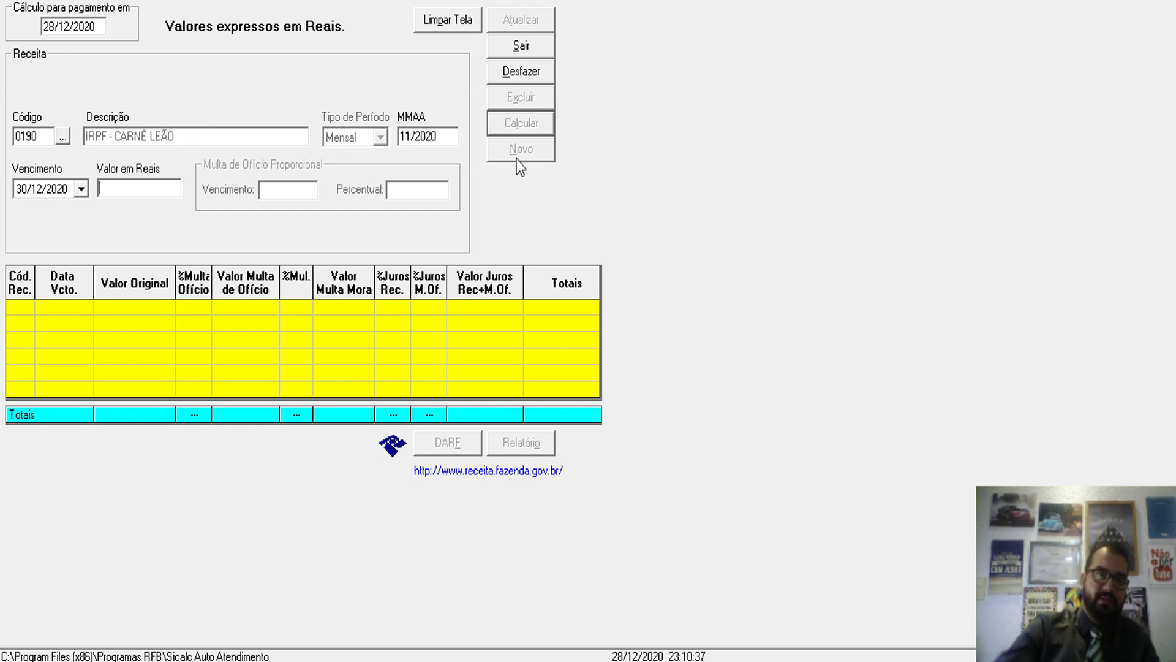
text(10)
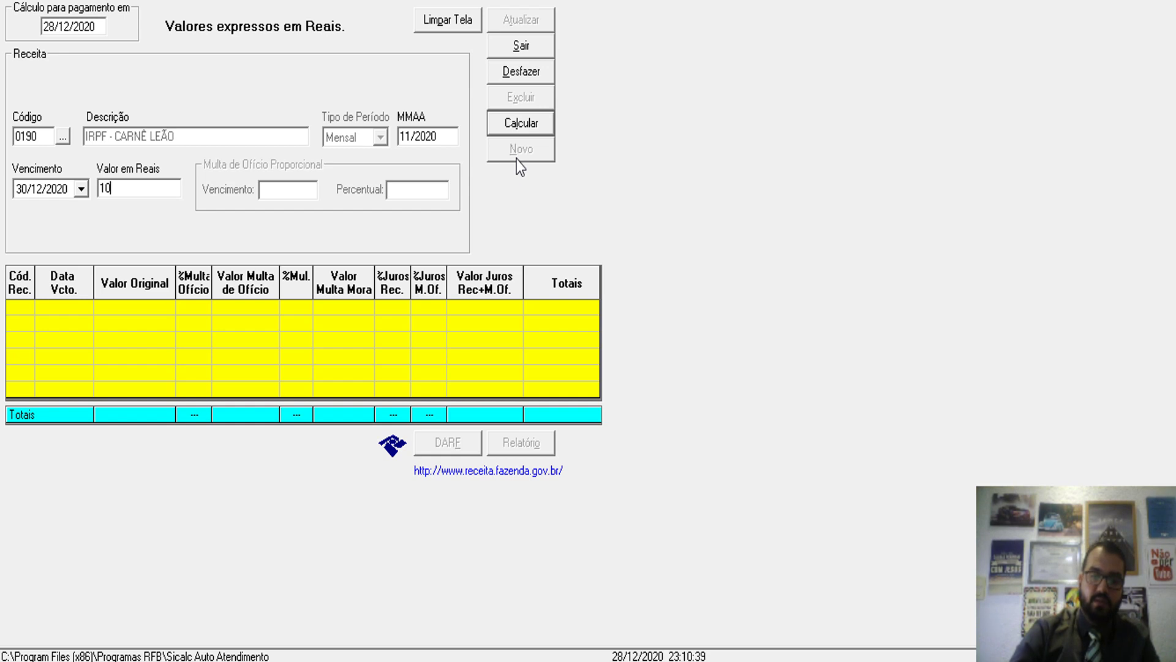
text(2,40)
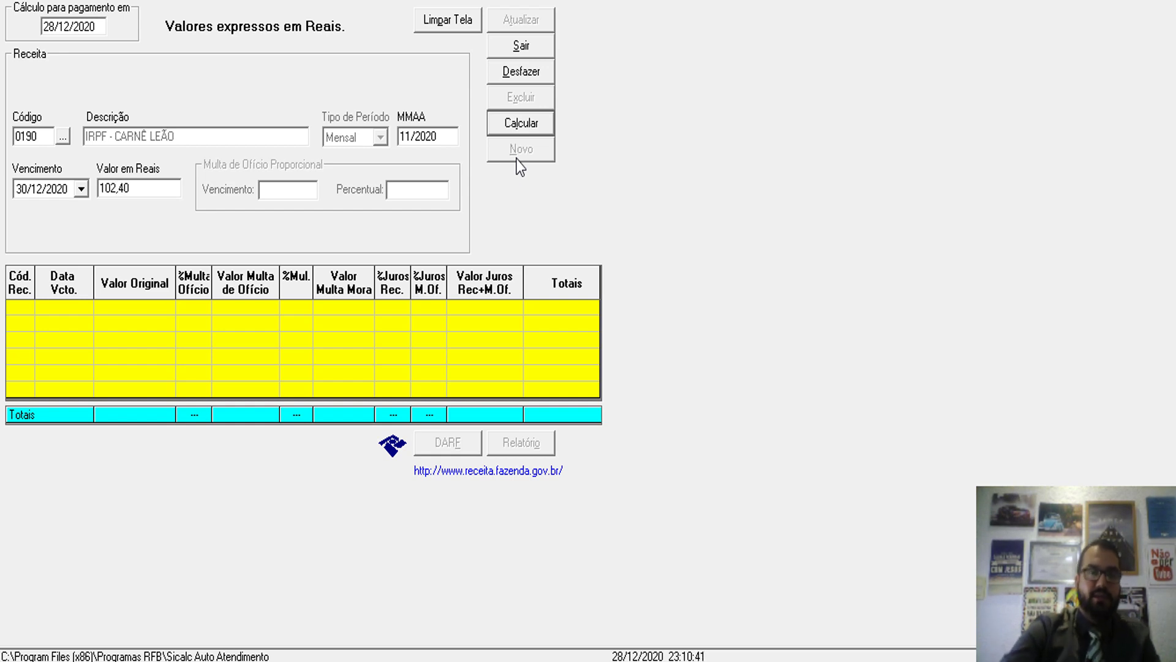
click(529, 123)
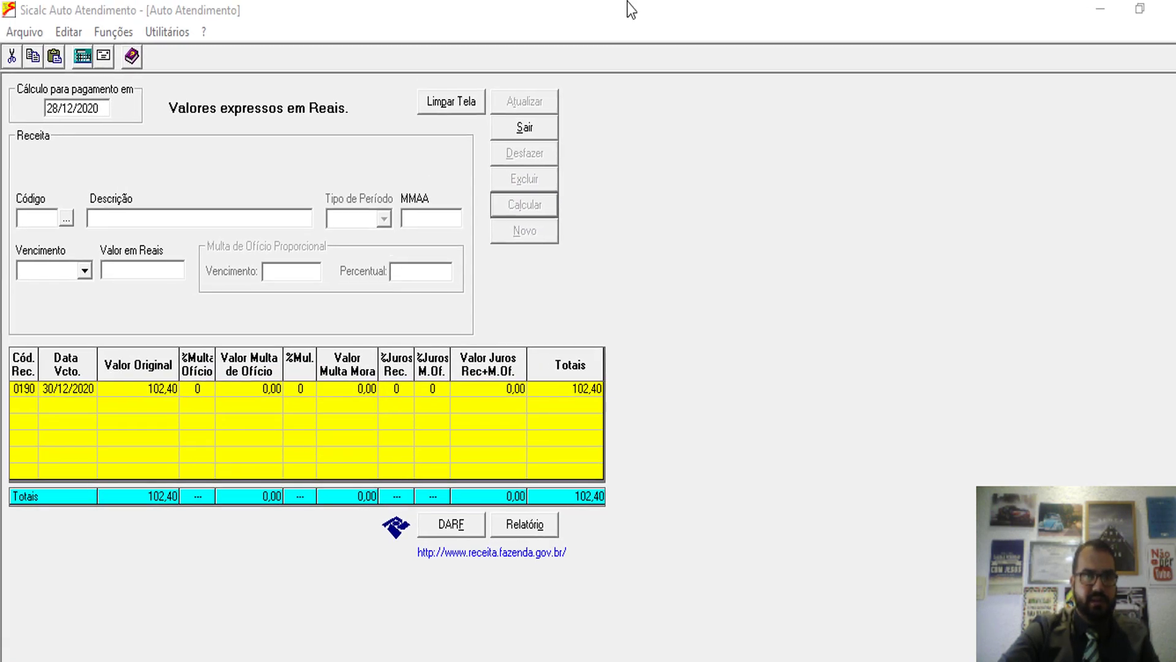
click(680, 303)
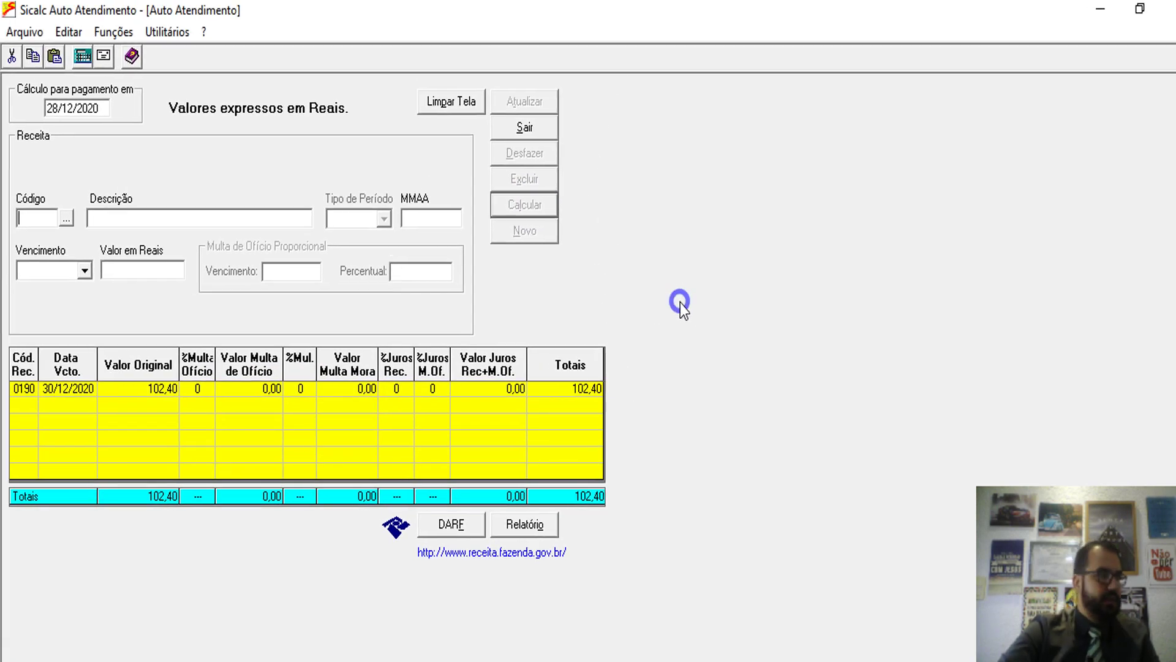
click(66, 392)
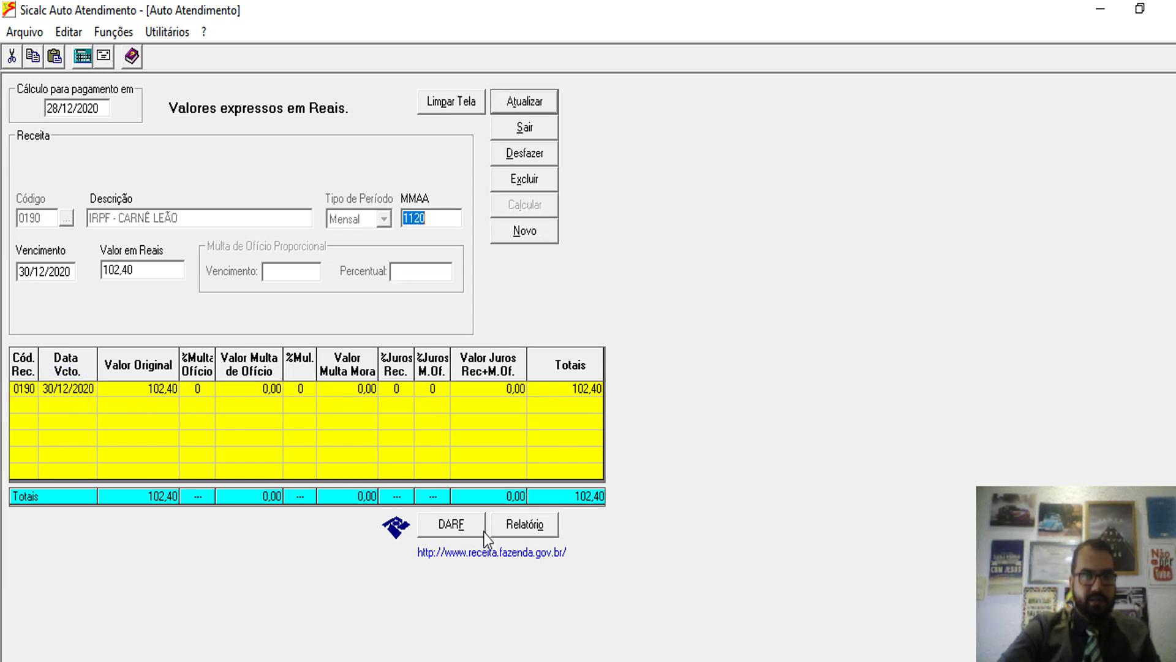
- Fill the DARF with the taxpayer's name and CPF and print it to CutePDF Writer
click(451, 525)
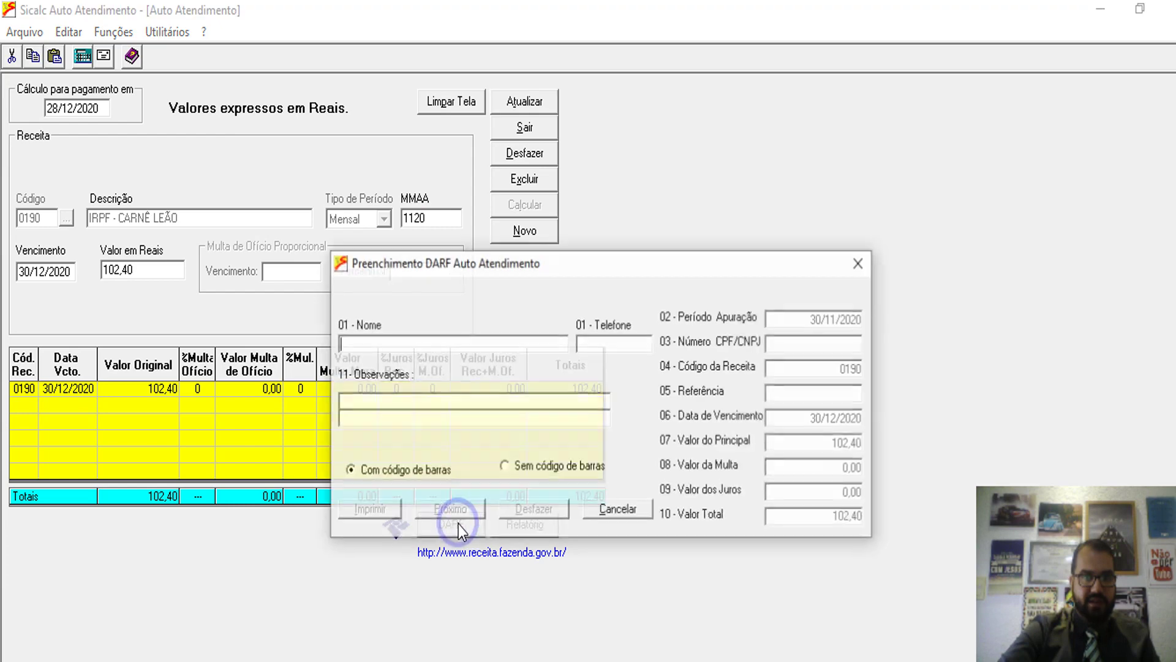
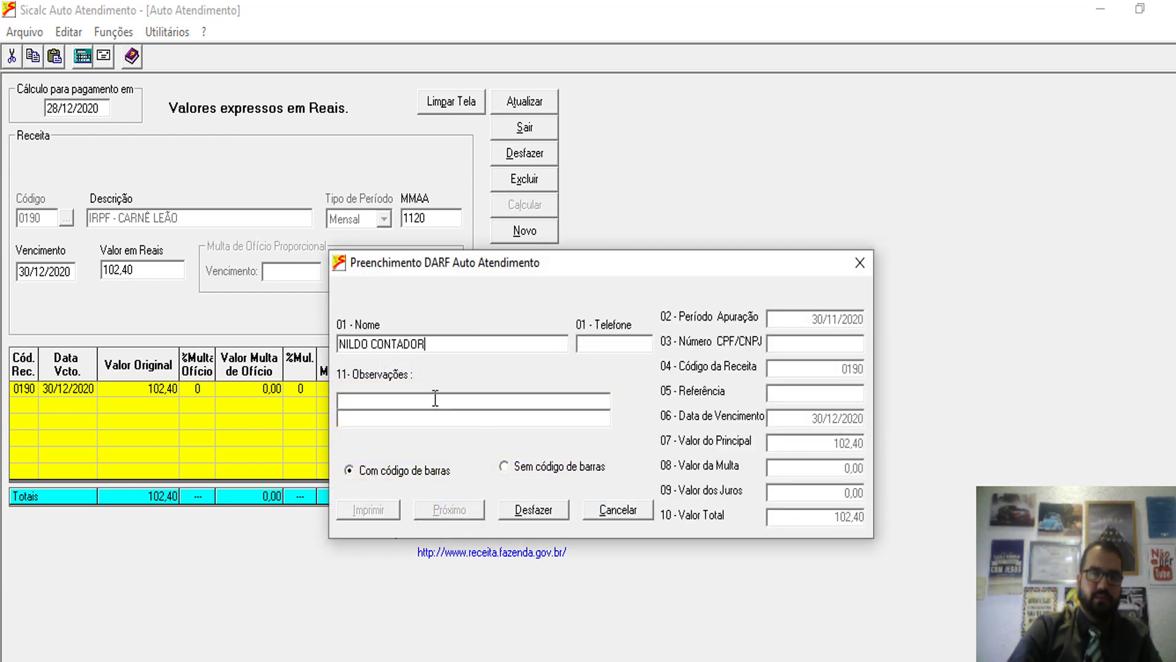
key(Tab)
key(Tab)
text(12345678909)
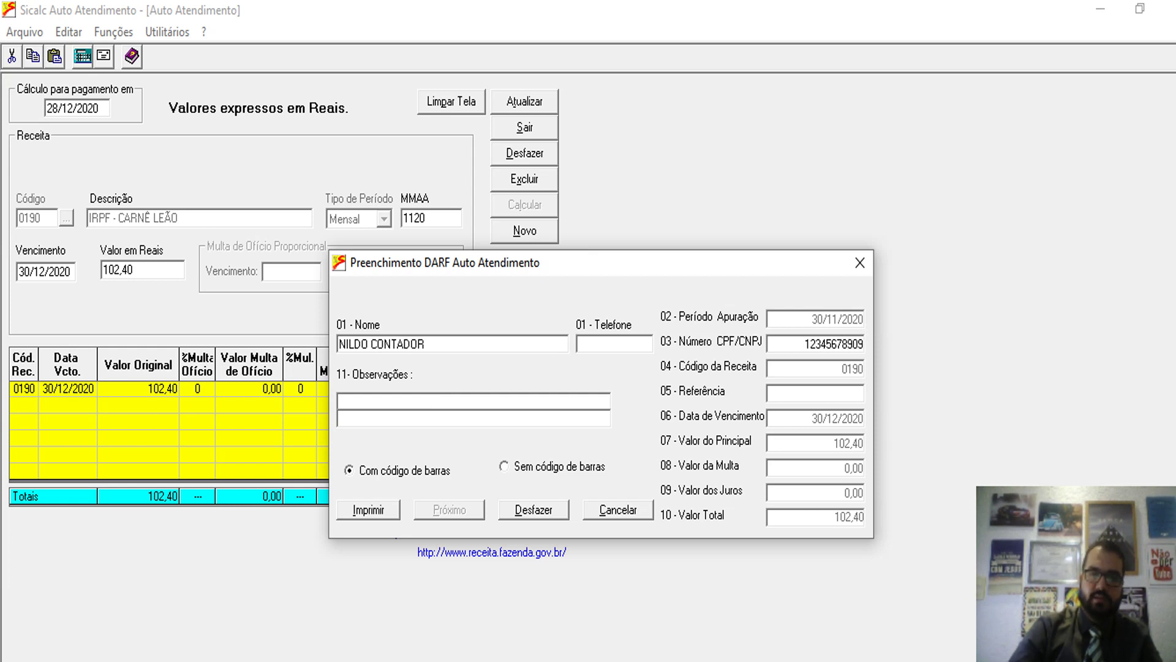
key(Tab)
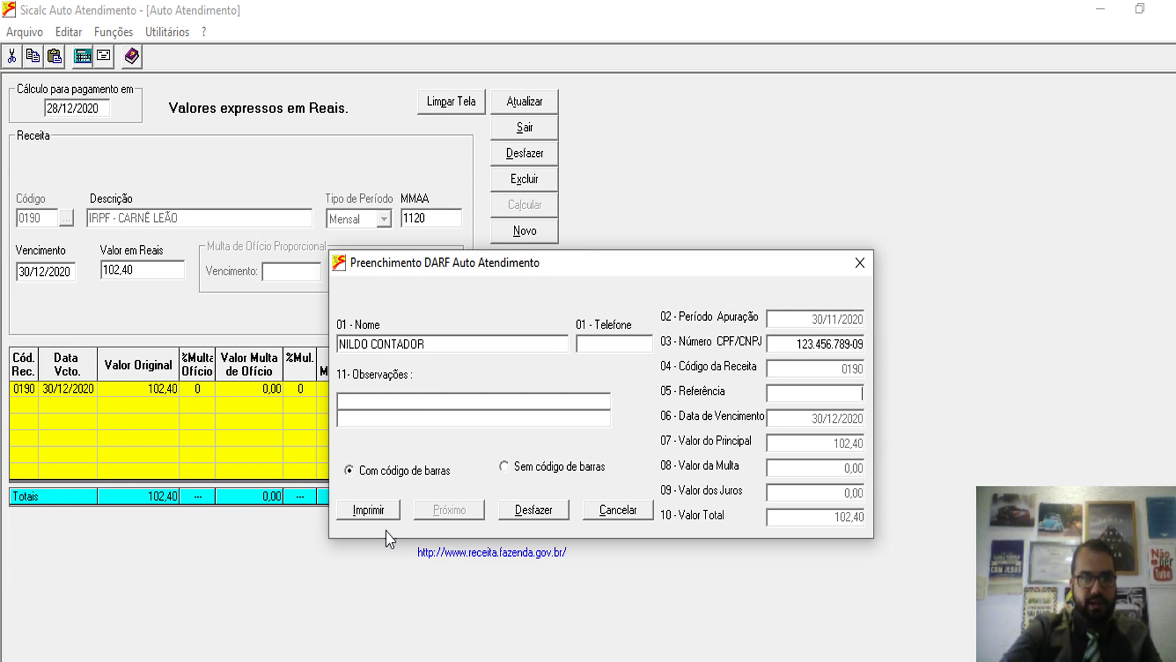
click(382, 508)
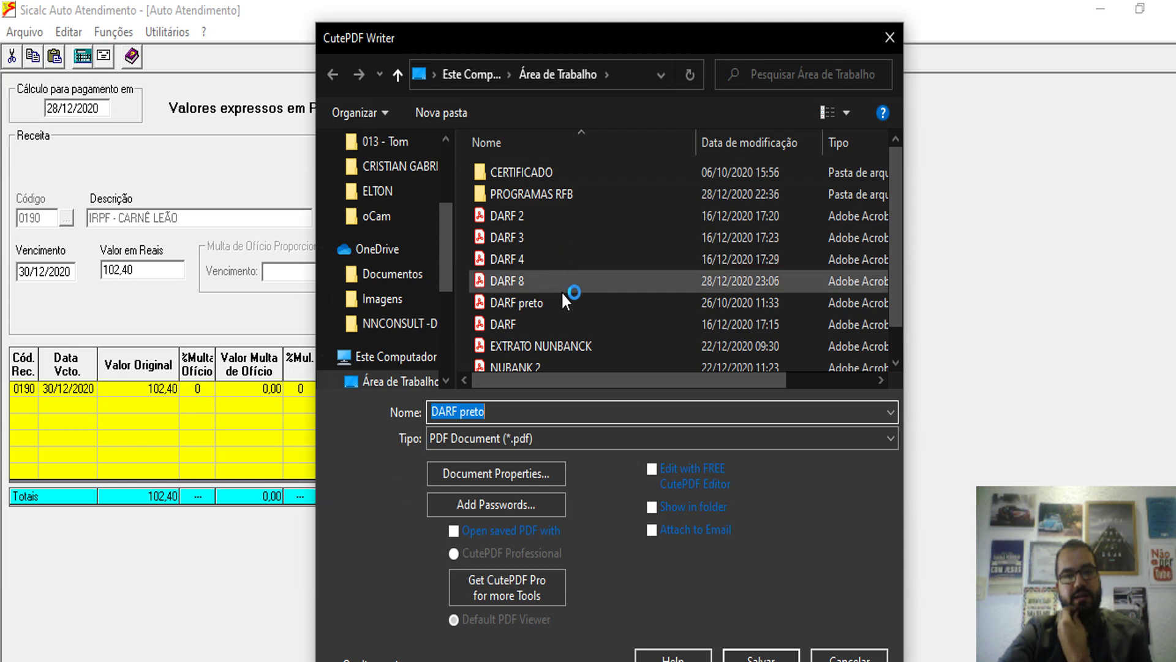
- Save the PDF as DARF 8.pdf on the desktop, overwriting the existing file
click(520, 285)
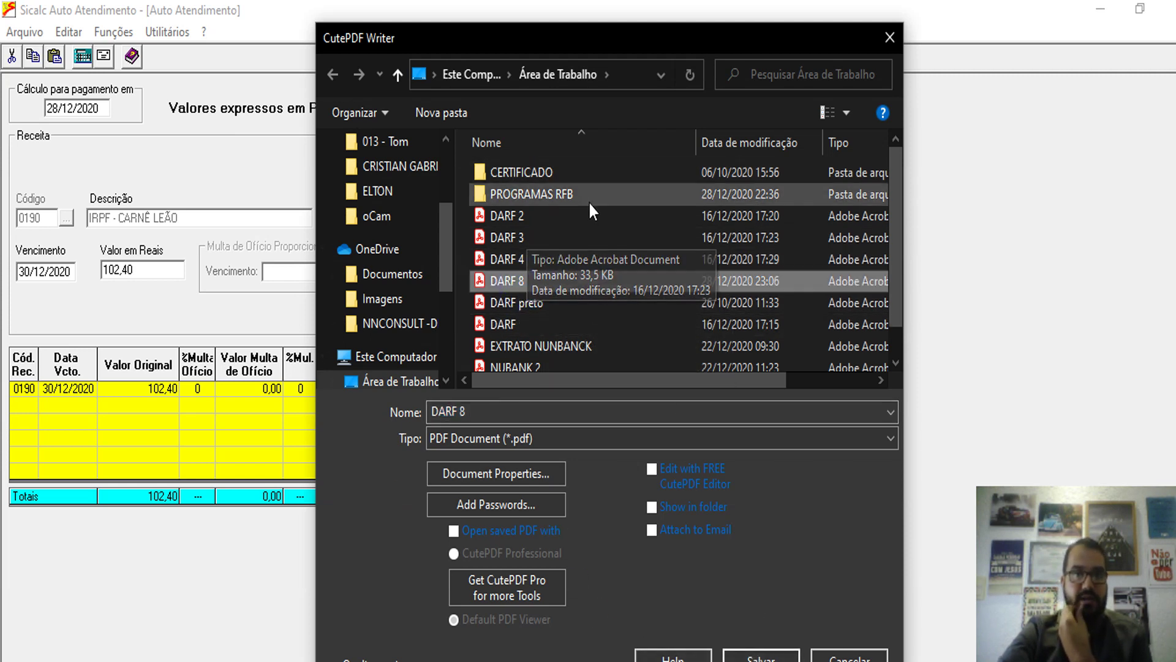
click(760, 654)
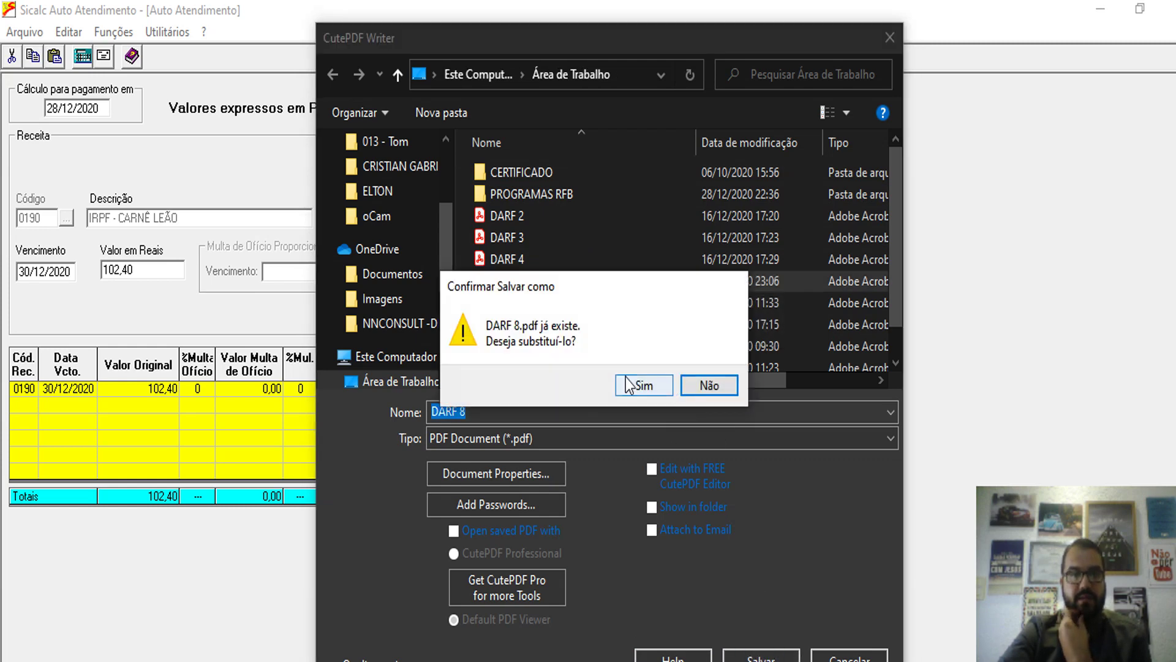
click(630, 386)
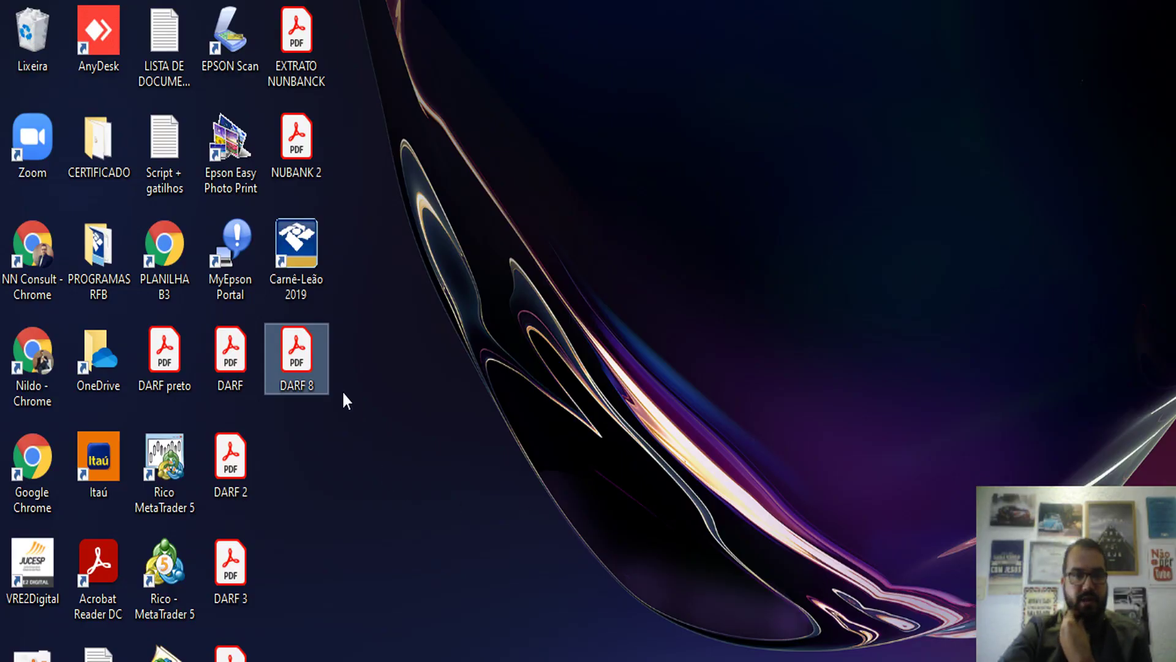
- Open DARF 8.pdf in Acrobat Reader, review the DARF, then minimize the viewer
double_click(296, 352)
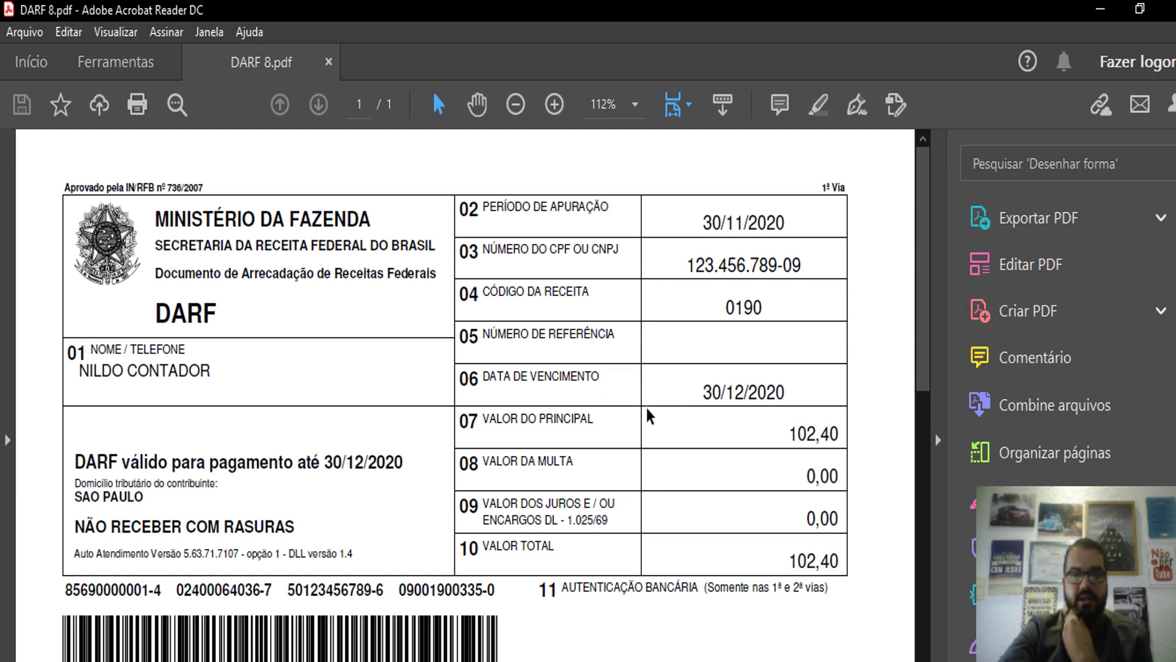
scroll(569, 403, down, 3)
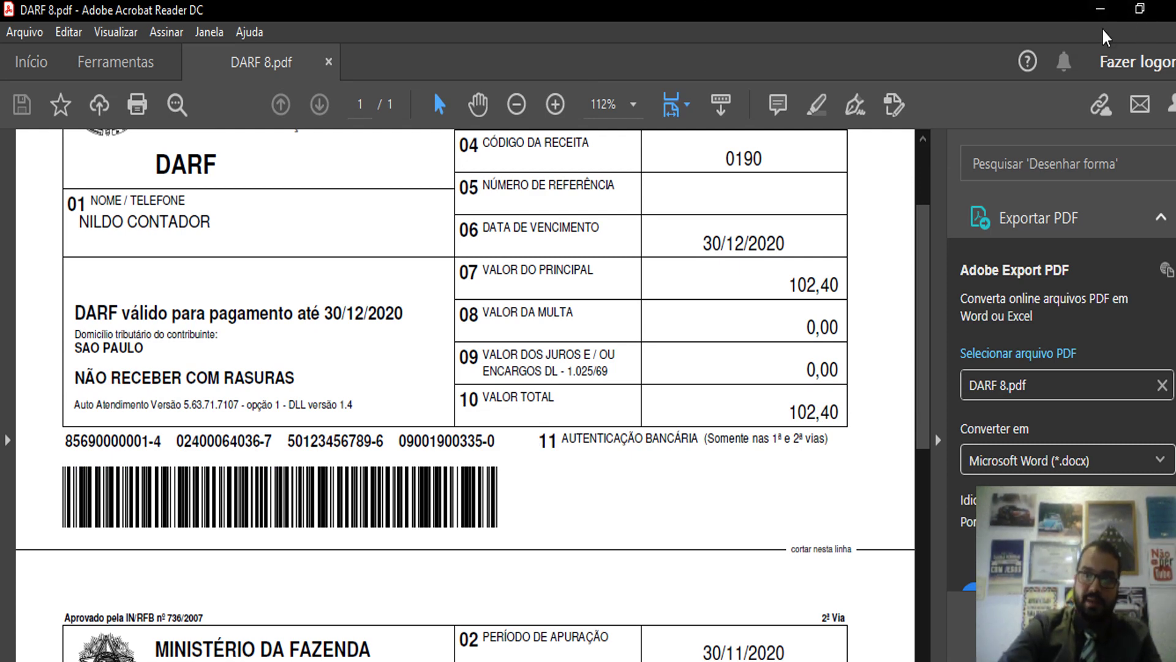
click(1100, 8)
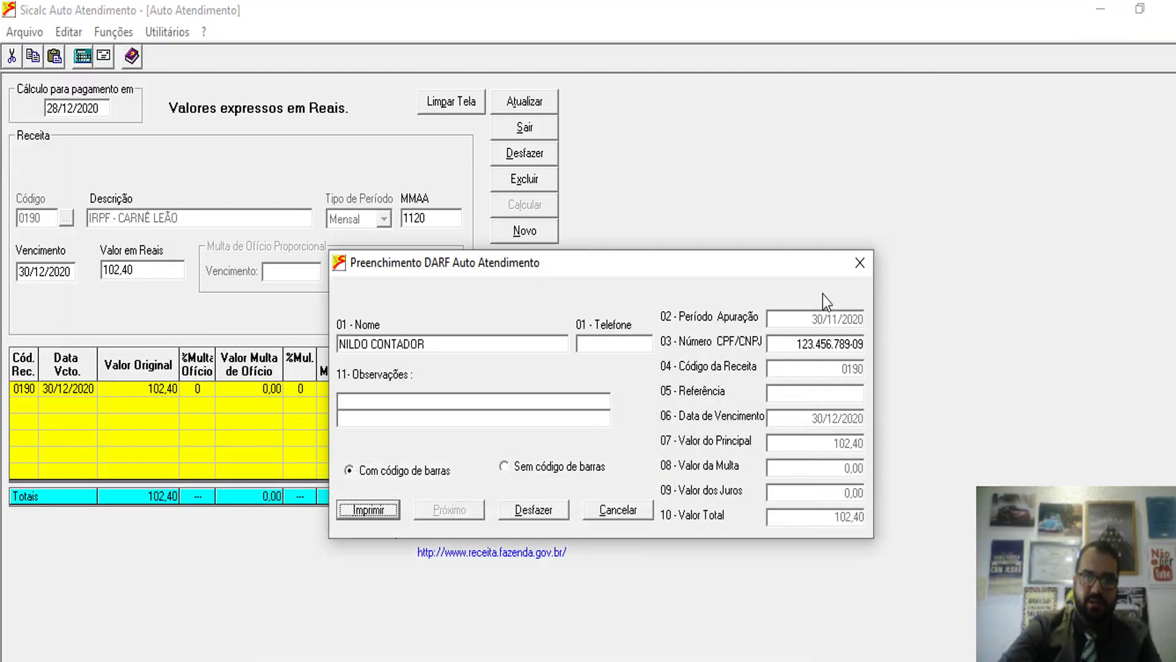
- Close the DARF dialog and change the loaded entry's period to 11/2019
click(868, 263)
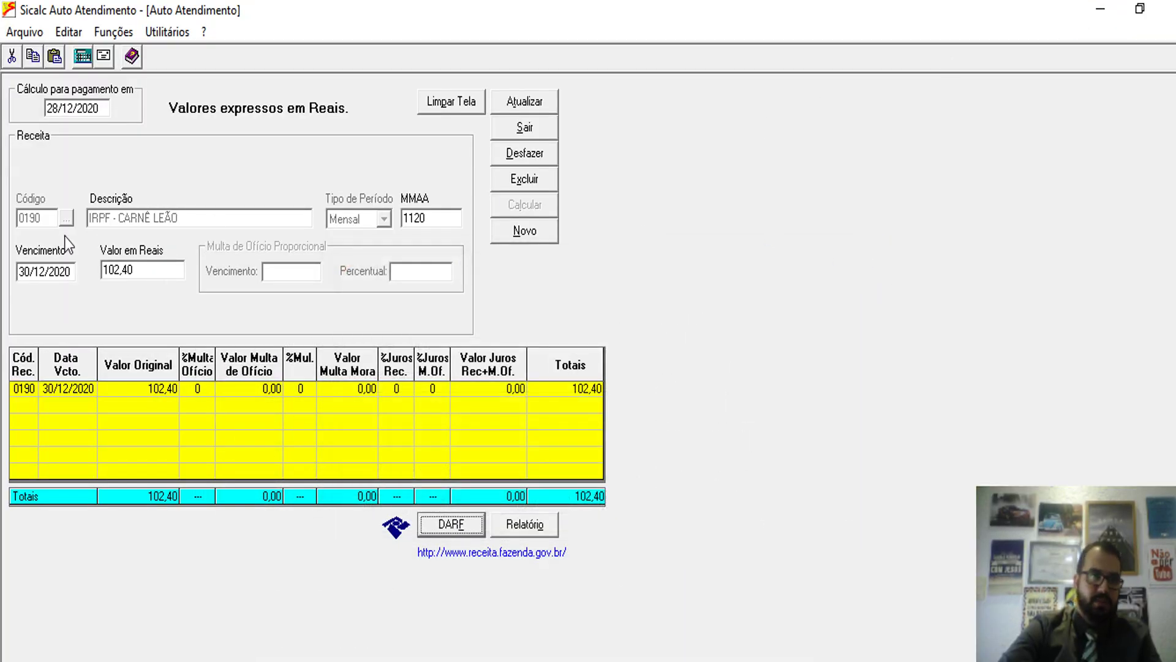
click(451, 225)
text(11)
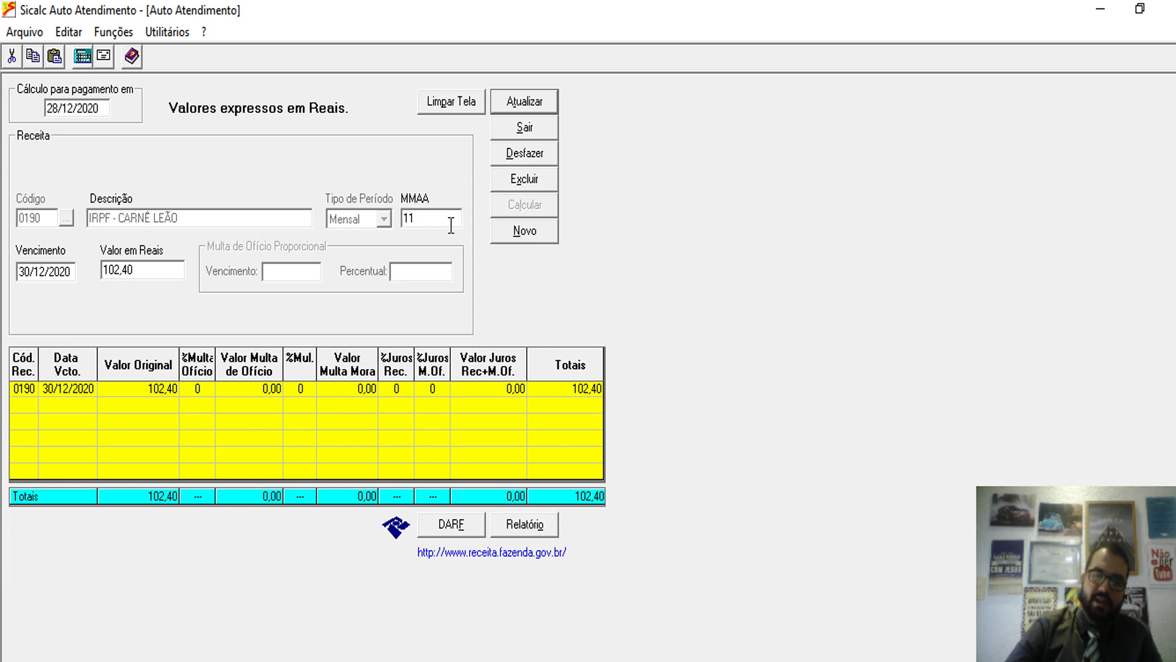
text(/2019)
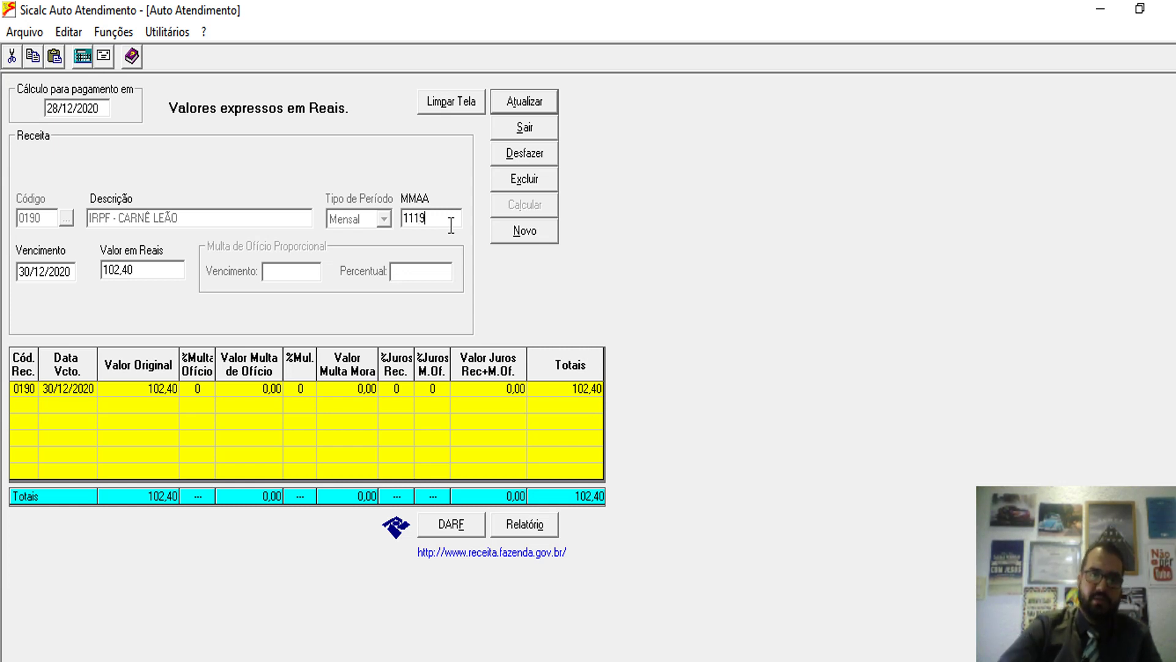
key(Tab)
key(Tab)
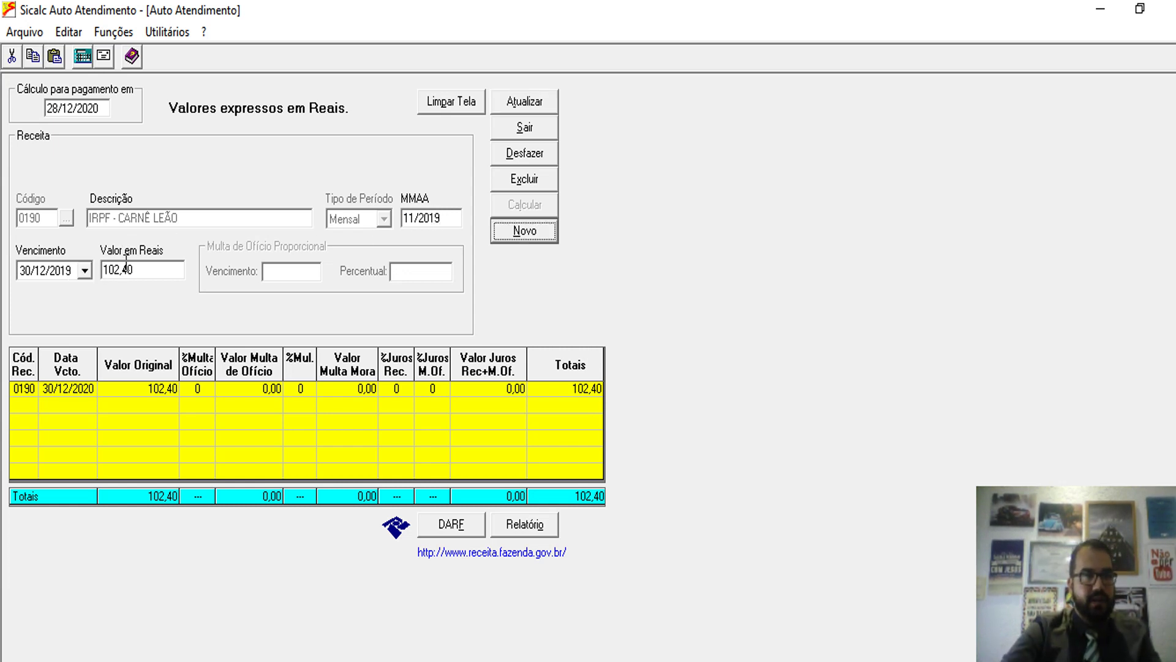
key(Tab)
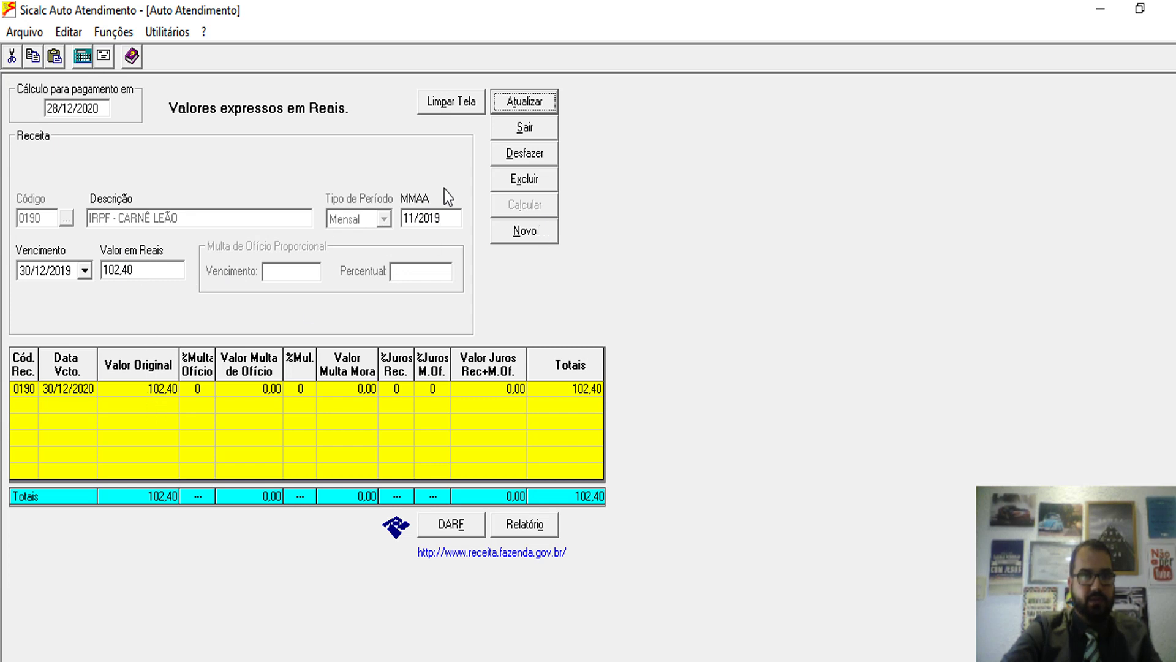
click(170, 269)
key(Tab)
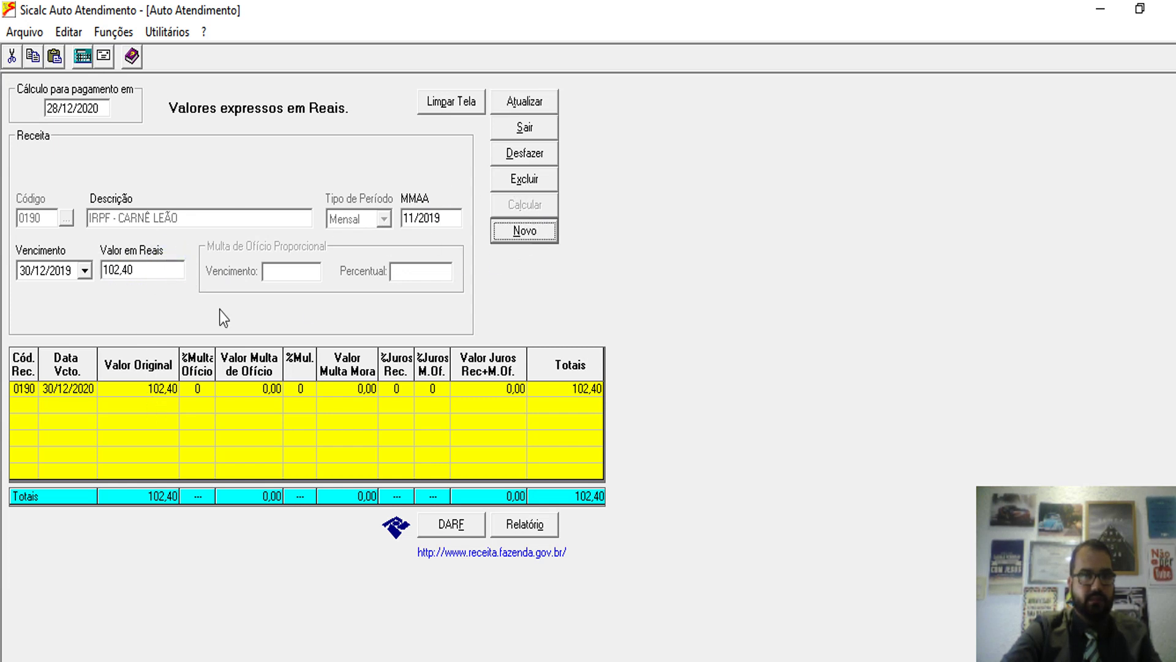
- Calculate a new code 0190 entry for 11/2019 at 102,40, totalling 126,52 with fine and interest
click(525, 232)
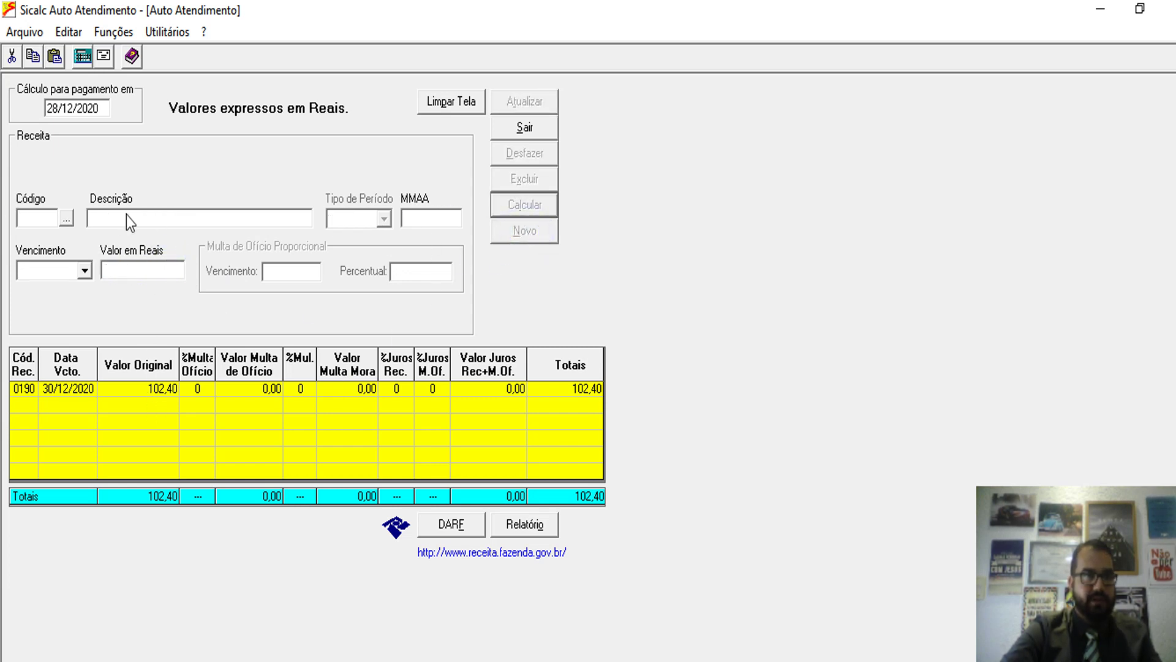
text(0190)
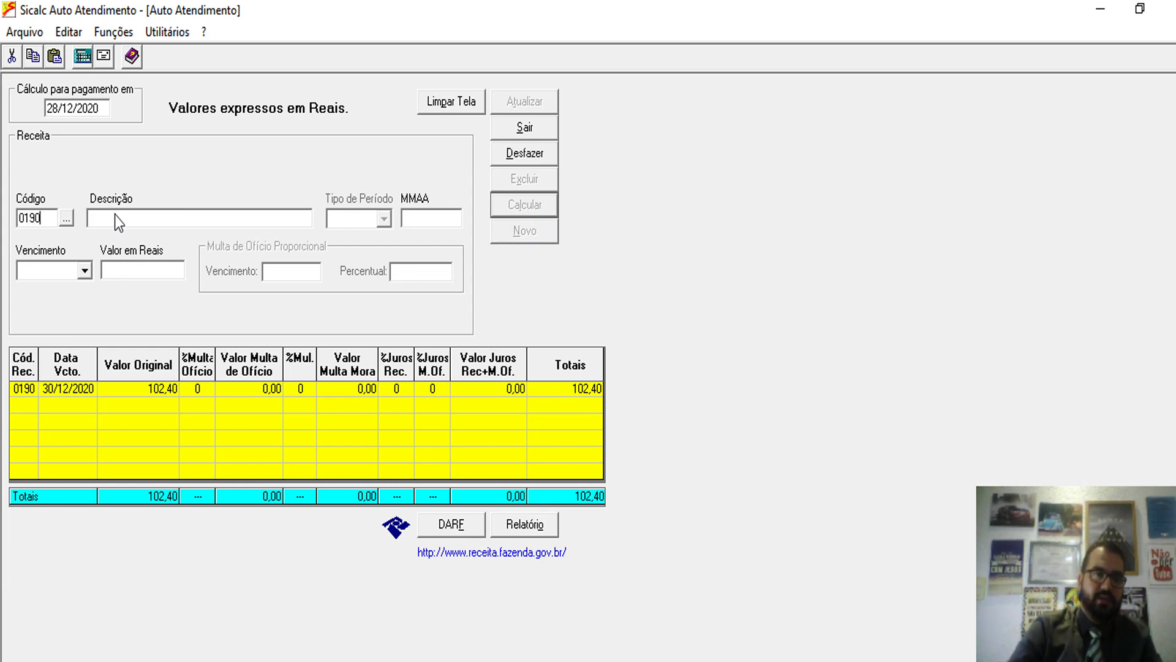
key(Tab)
key(Tab)
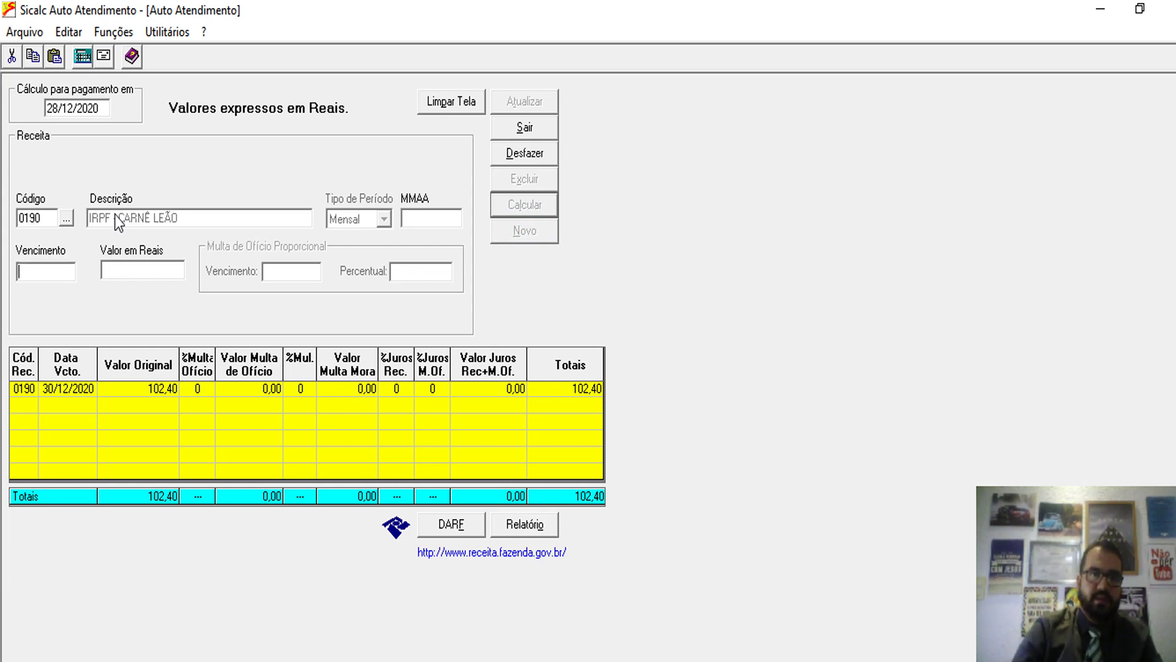
key(shift+Tab)
text(11)
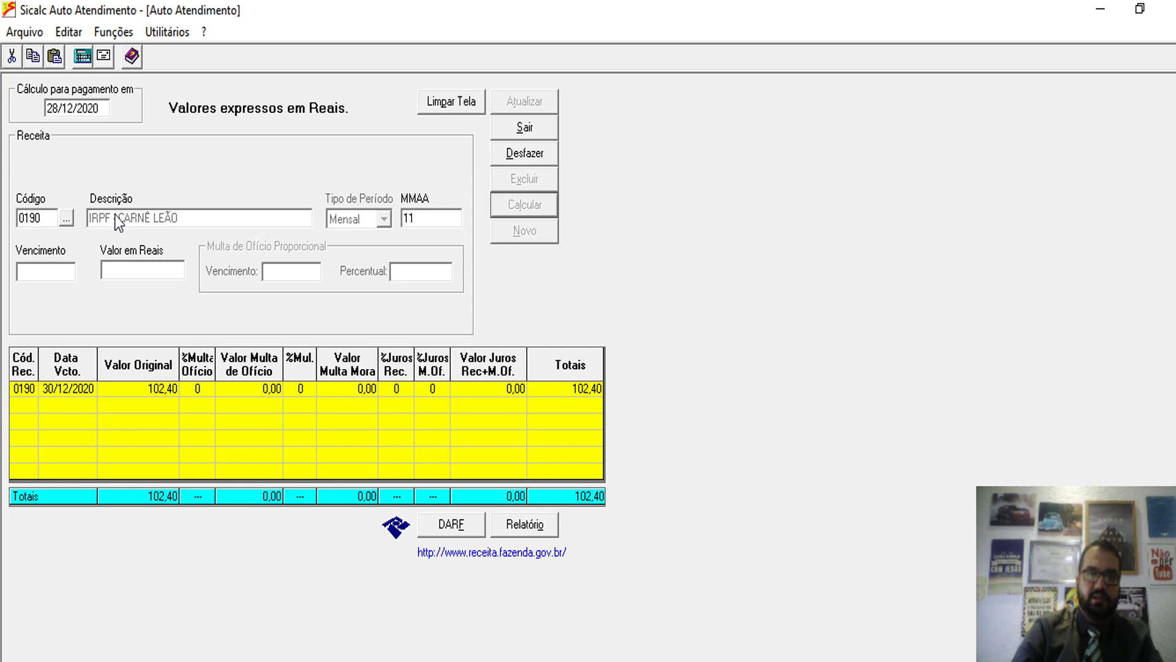
text(/2019)
key(Tab)
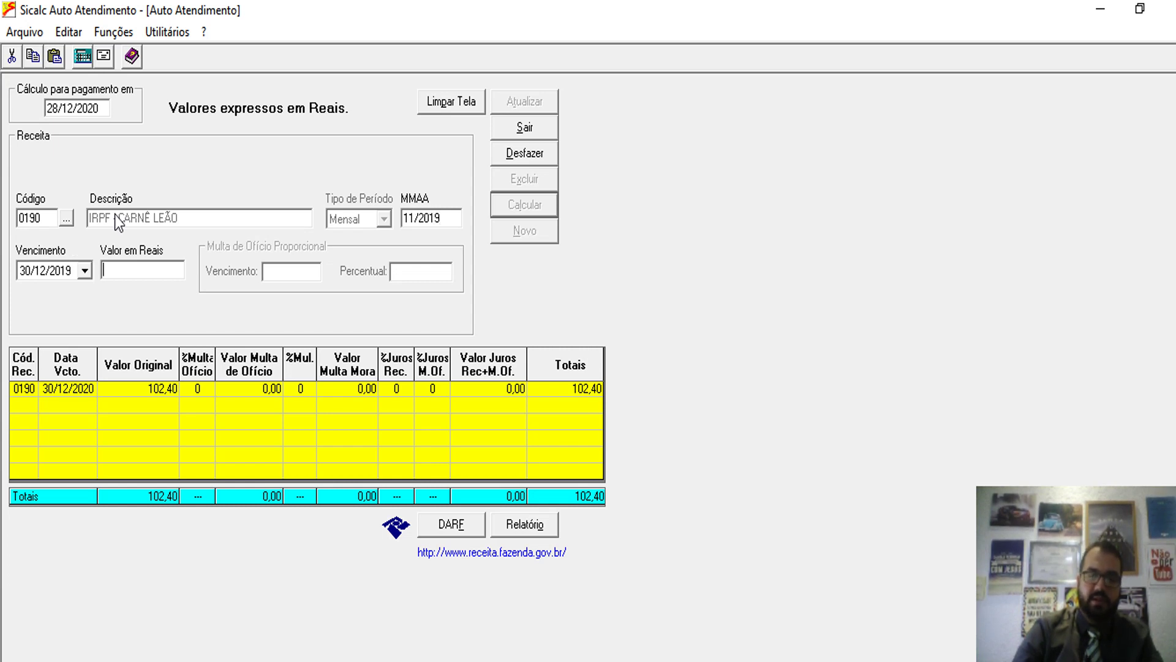
click(115, 215)
text(102)
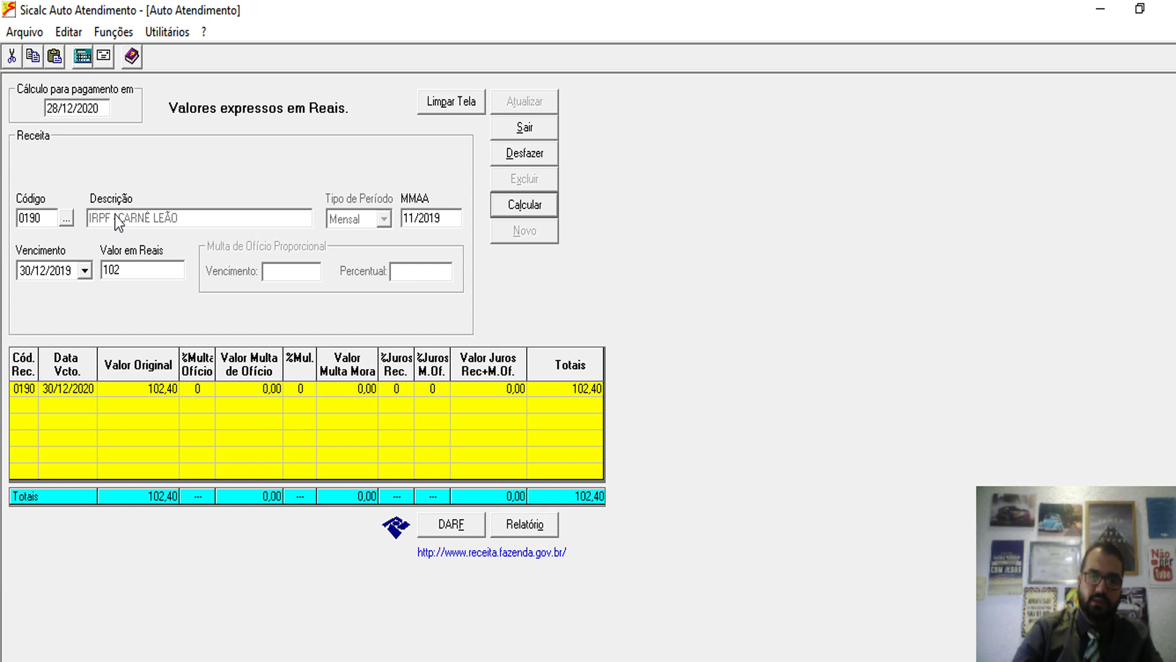
key(Tab)
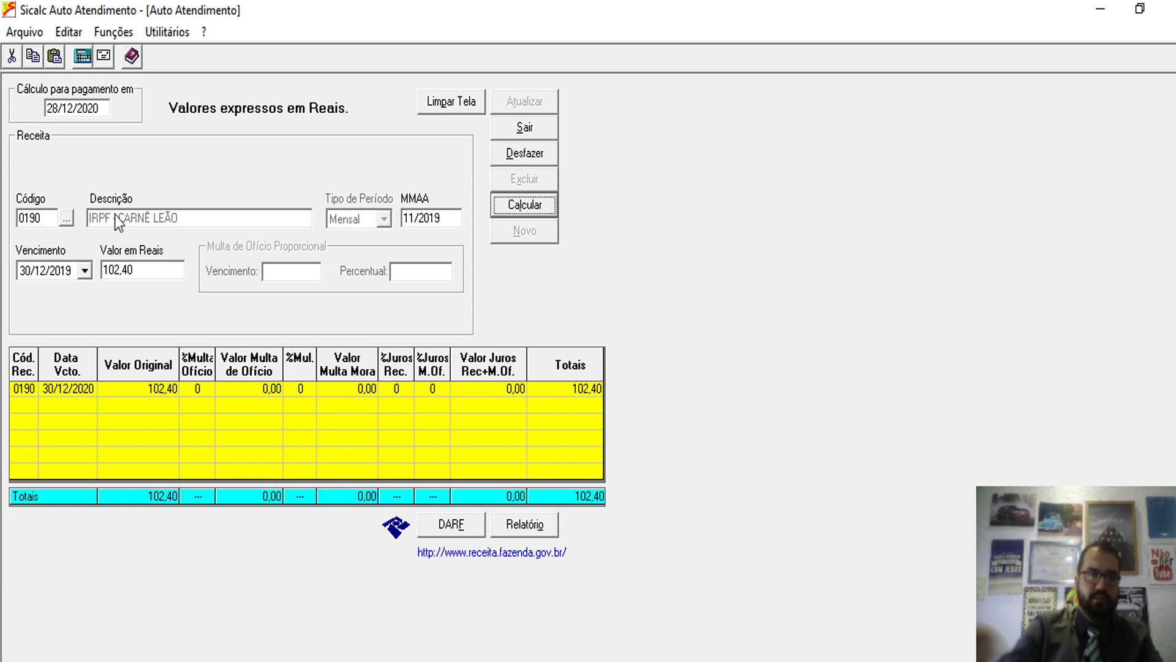
click(516, 214)
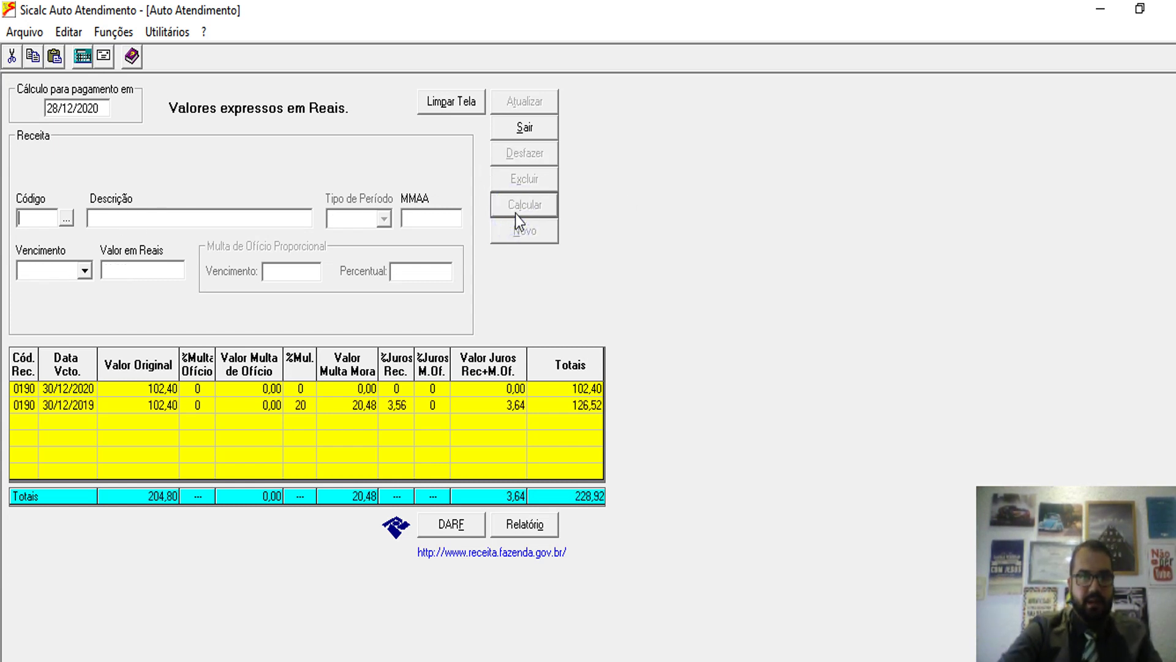
- Open the DARF form for the 30/12/2019 row, updated with the 2019 fine and interest
click(146, 407)
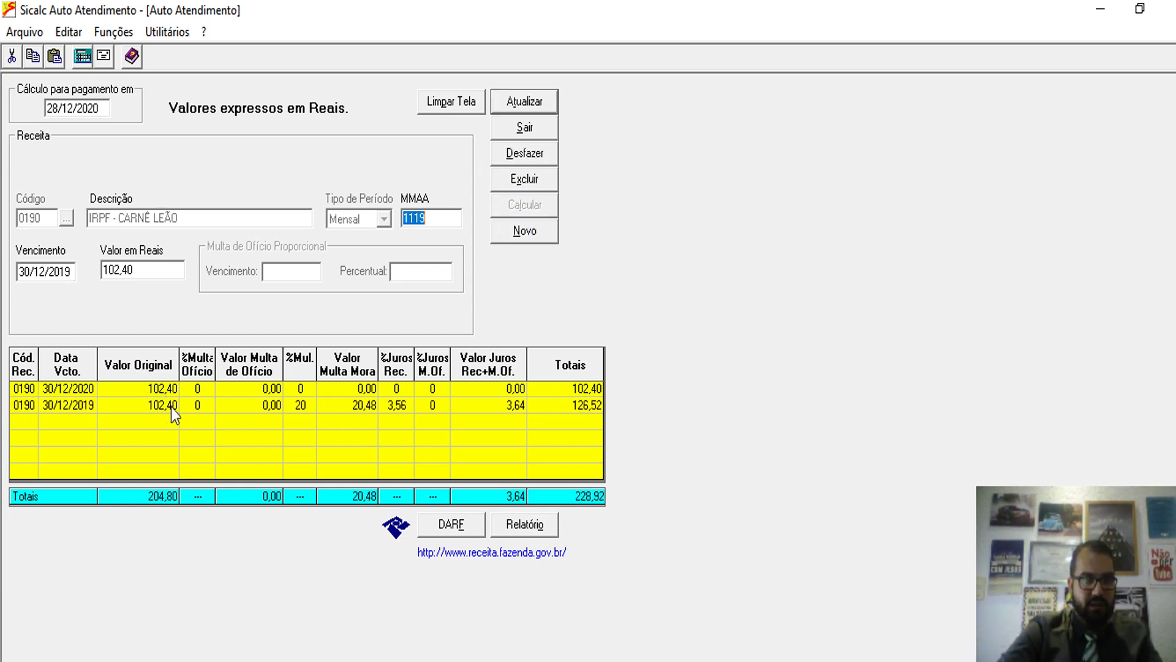
click(438, 524)
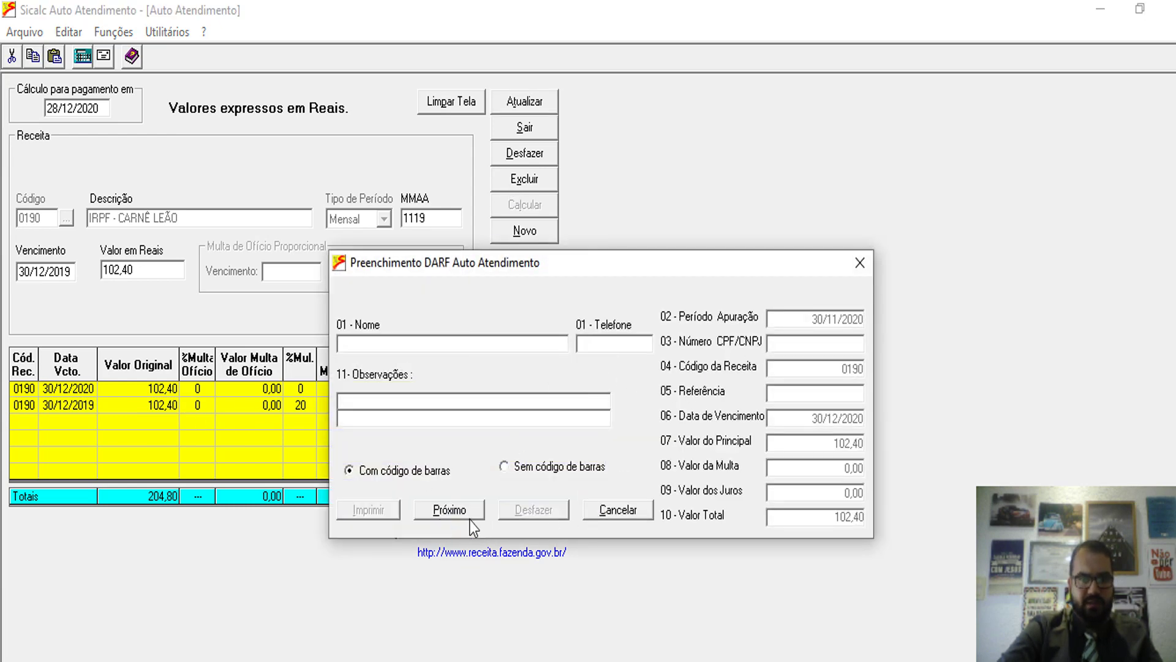
click(446, 509)
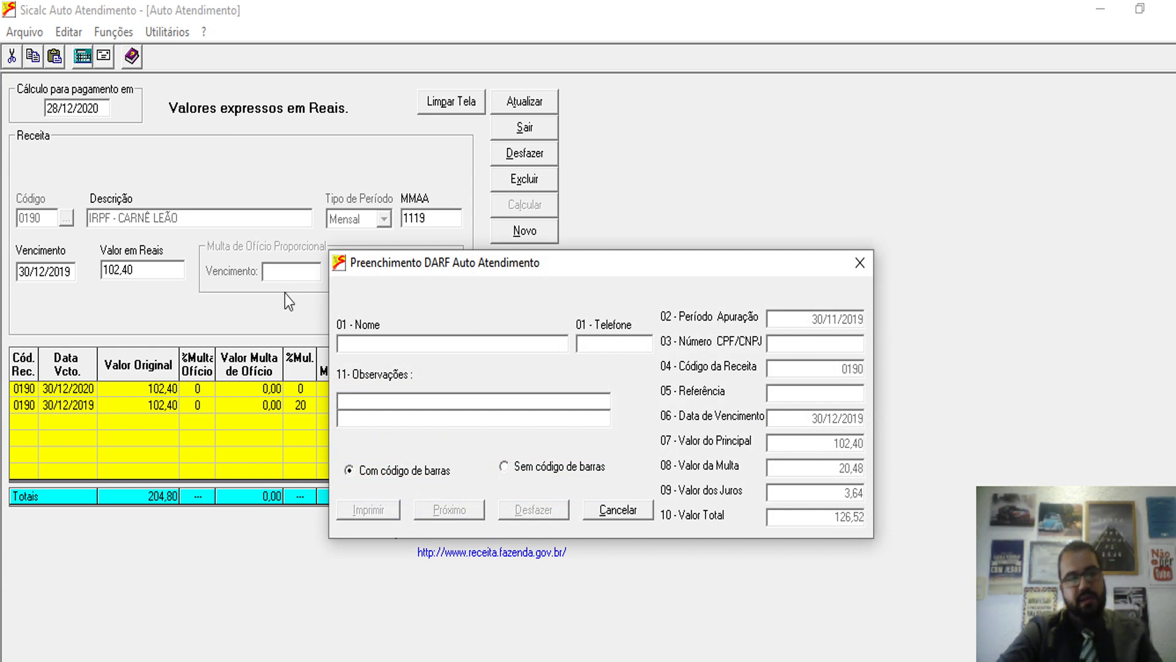
- Enter the taxpayer's name and CPF on the DARF and print it to PDF
click(356, 343)
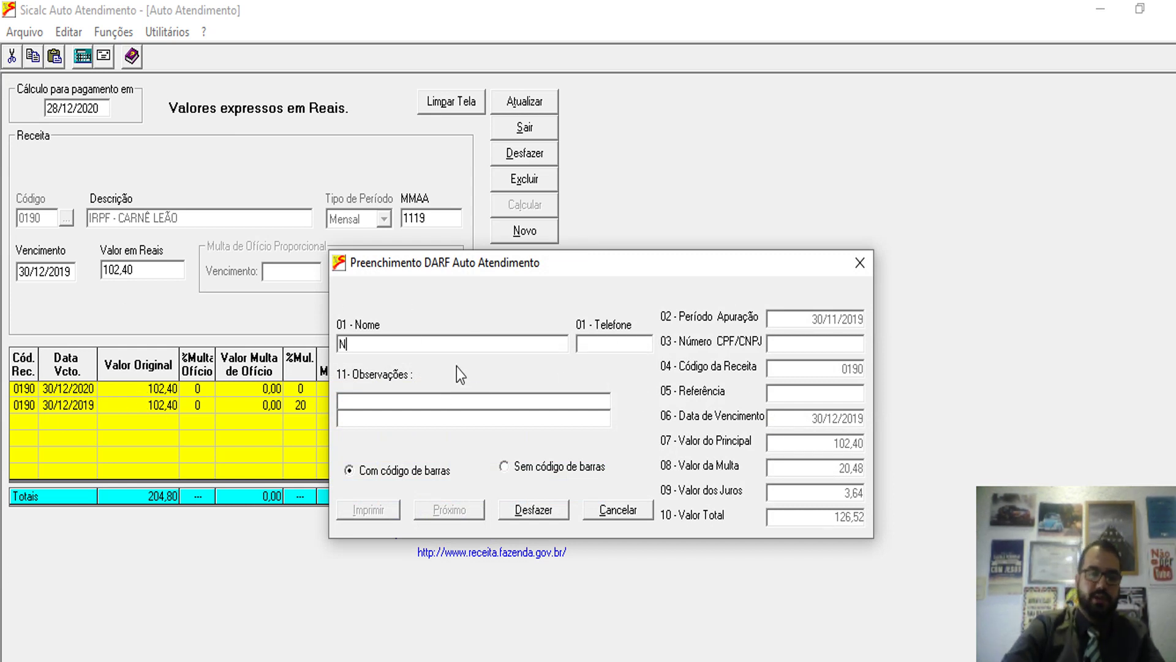
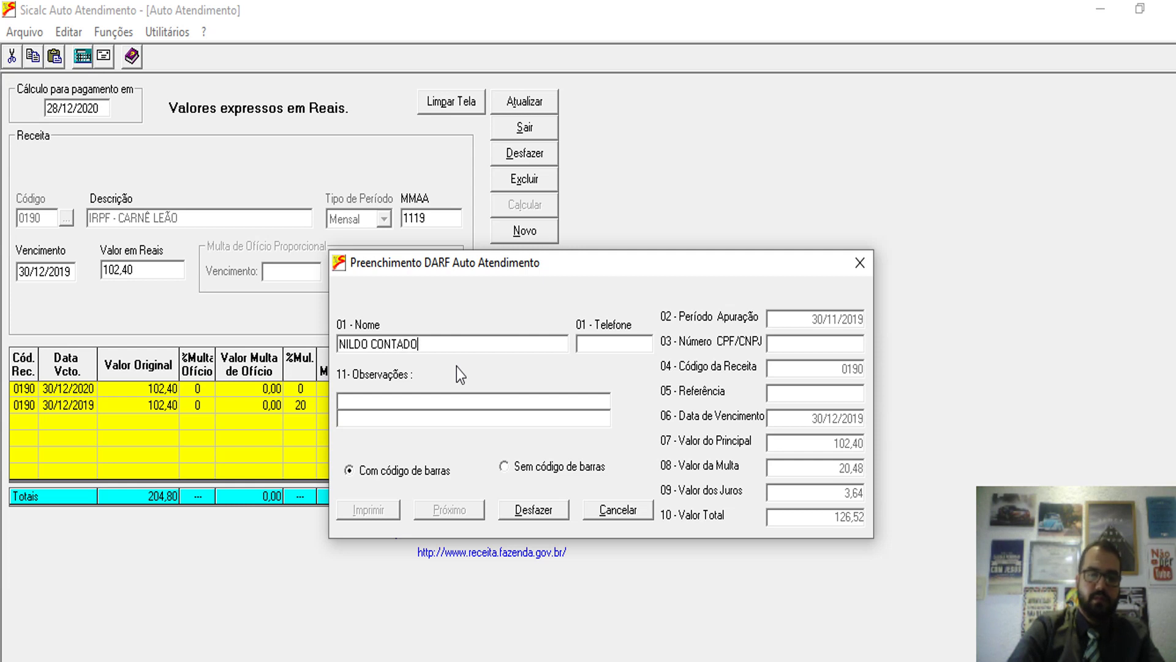
key(Tab)
text(12)
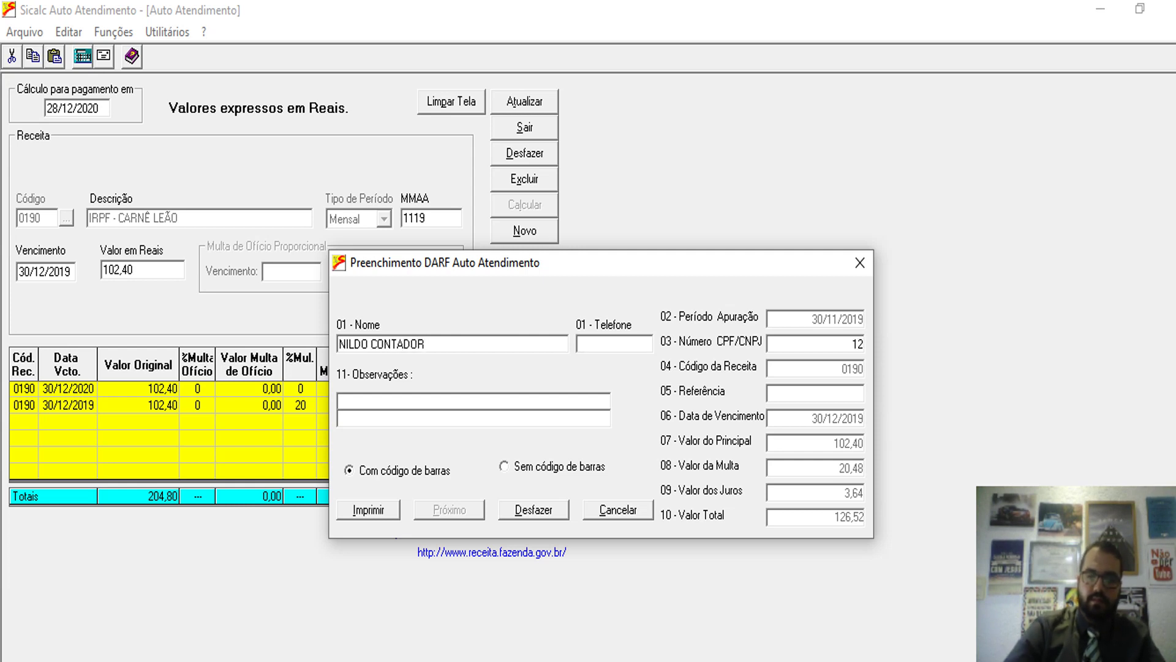
text(3.456.789-0909)
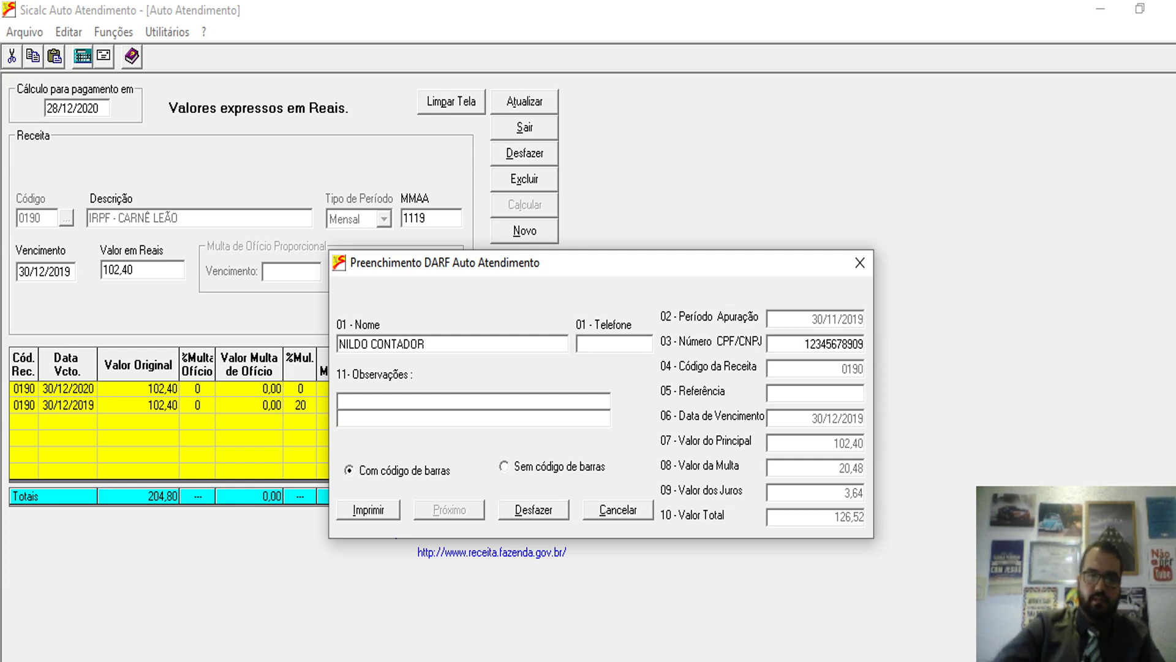
key(Tab)
click(368, 510)
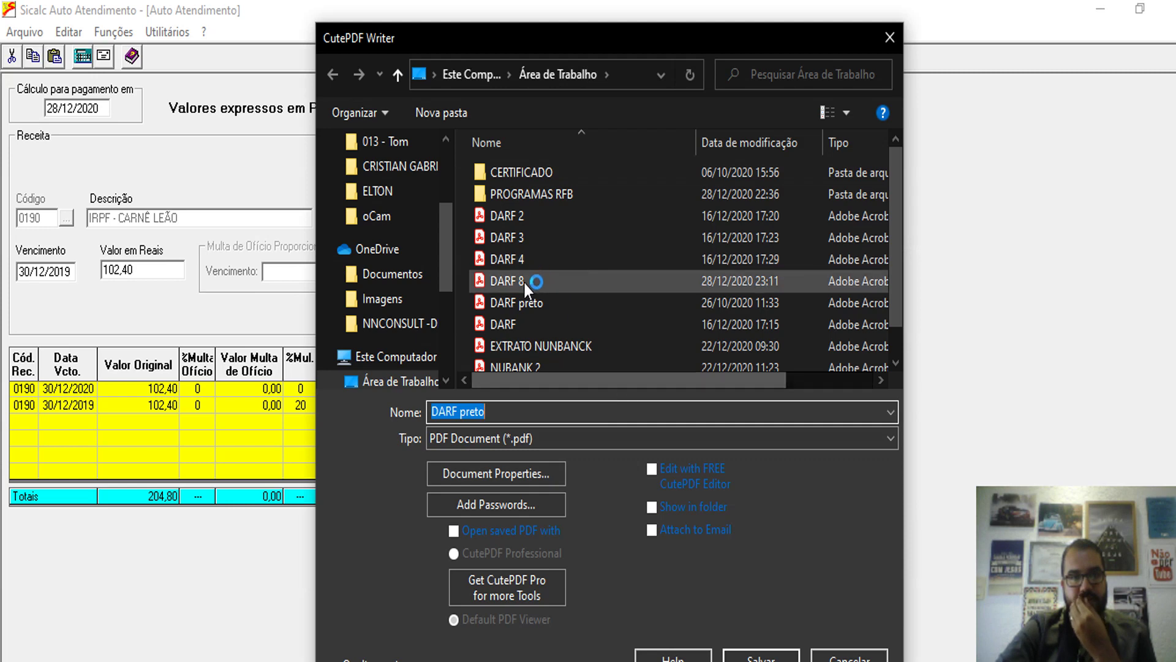
- Try saving the PDF over DARF 8, then dismiss the file-in-use error
click(523, 280)
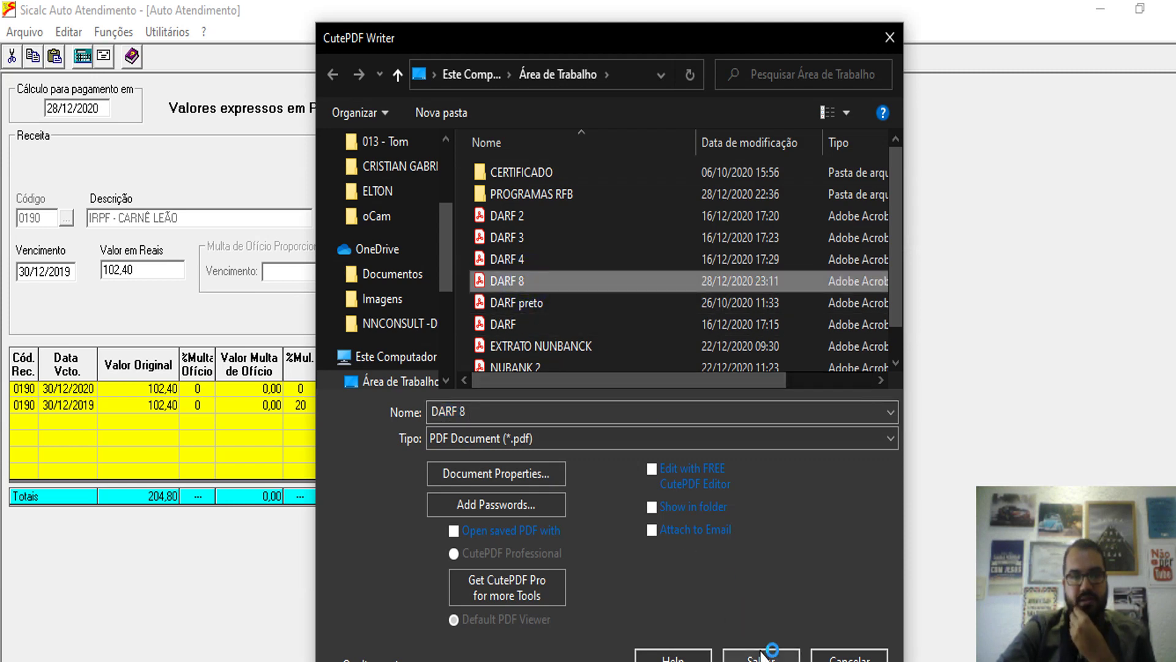
click(761, 655)
click(645, 385)
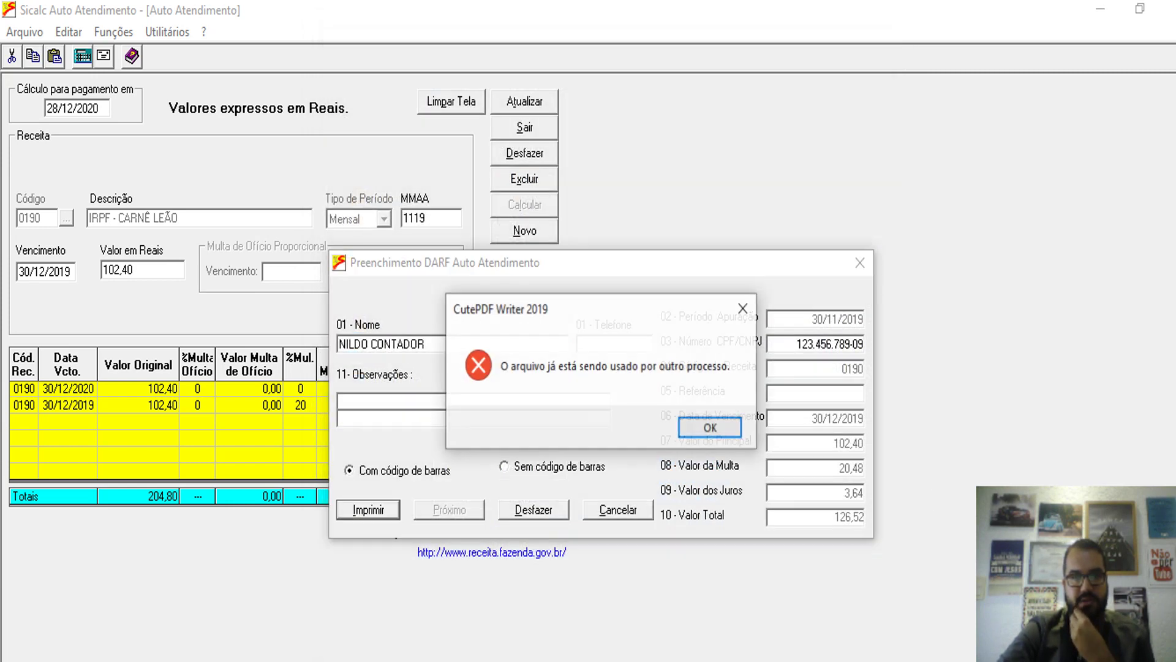
click(685, 427)
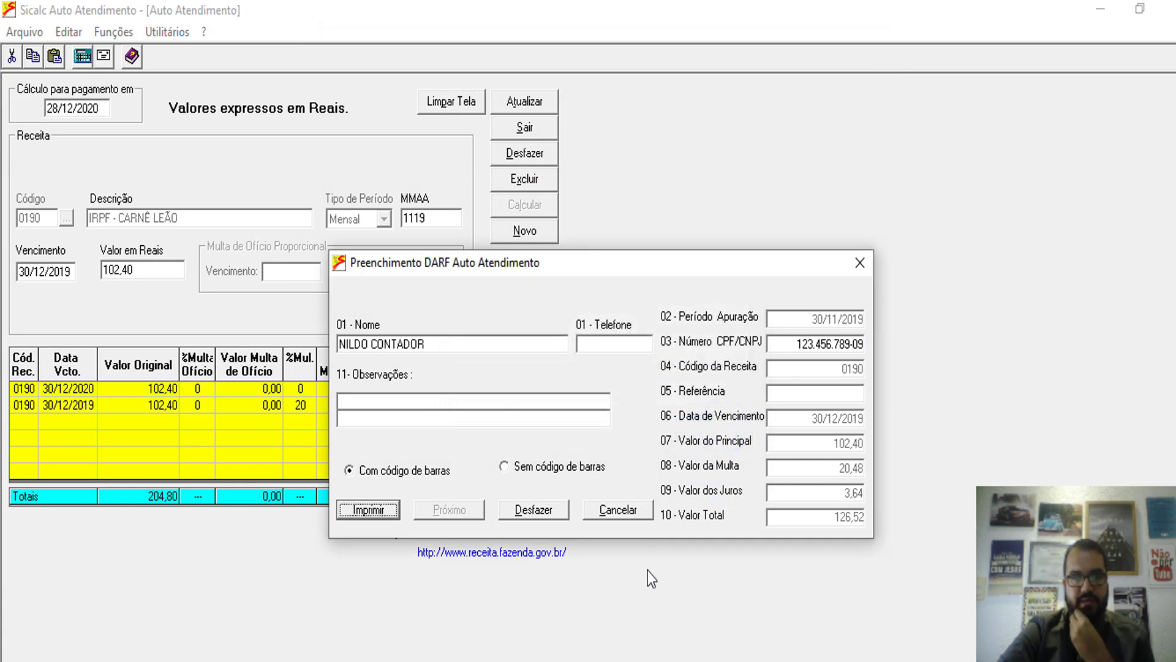
- Reprint the DARF and save it as 'DARF 9' on the desktop
click(358, 510)
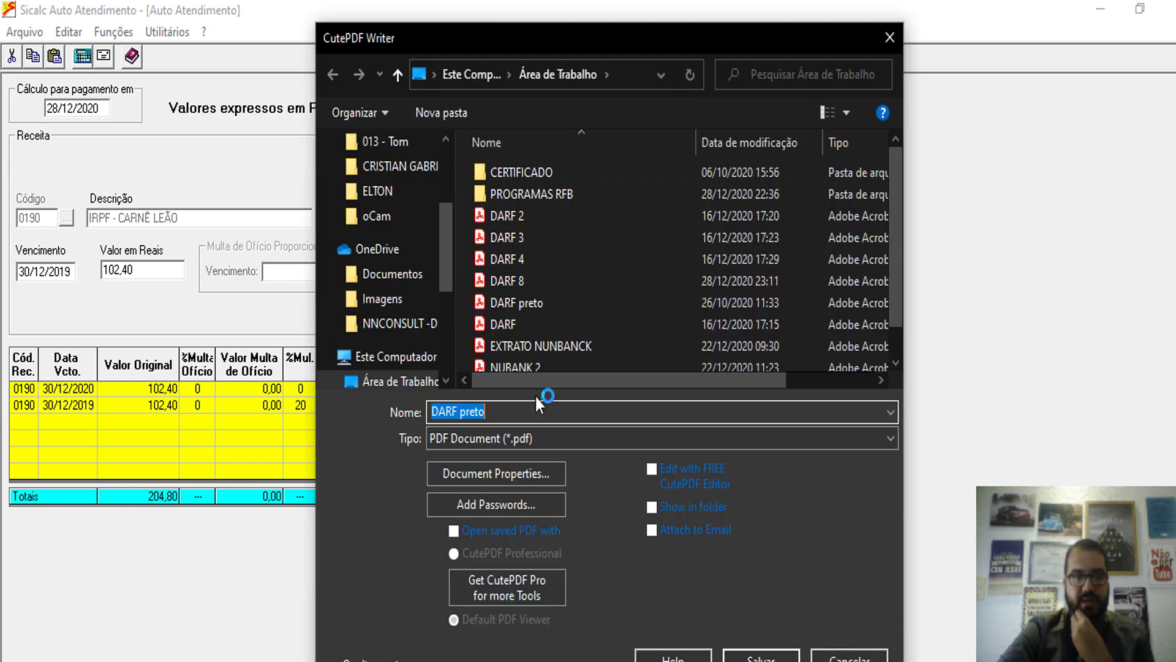
click(533, 286)
double_click(473, 413)
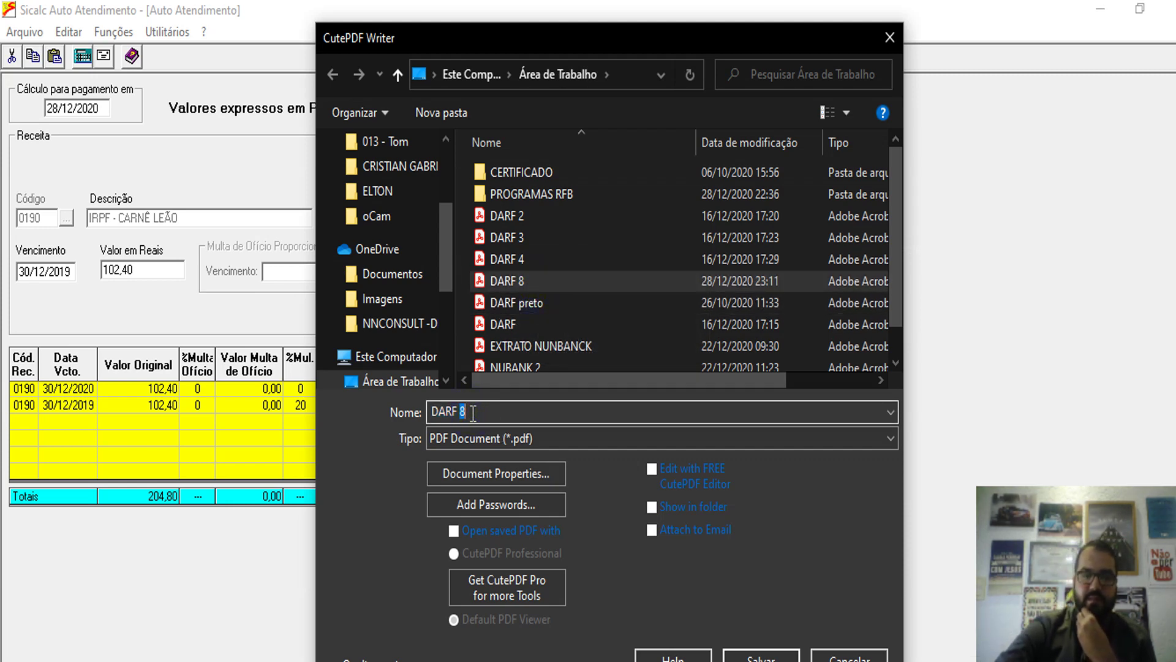
key(BackSpace)
text(9)
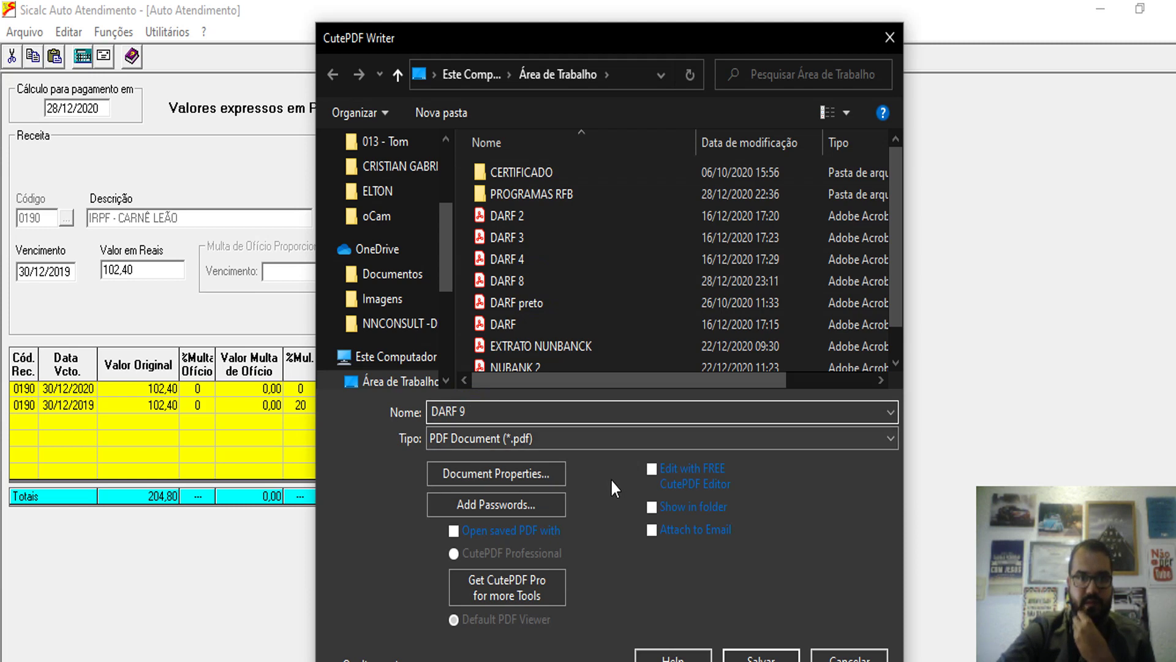
click(748, 659)
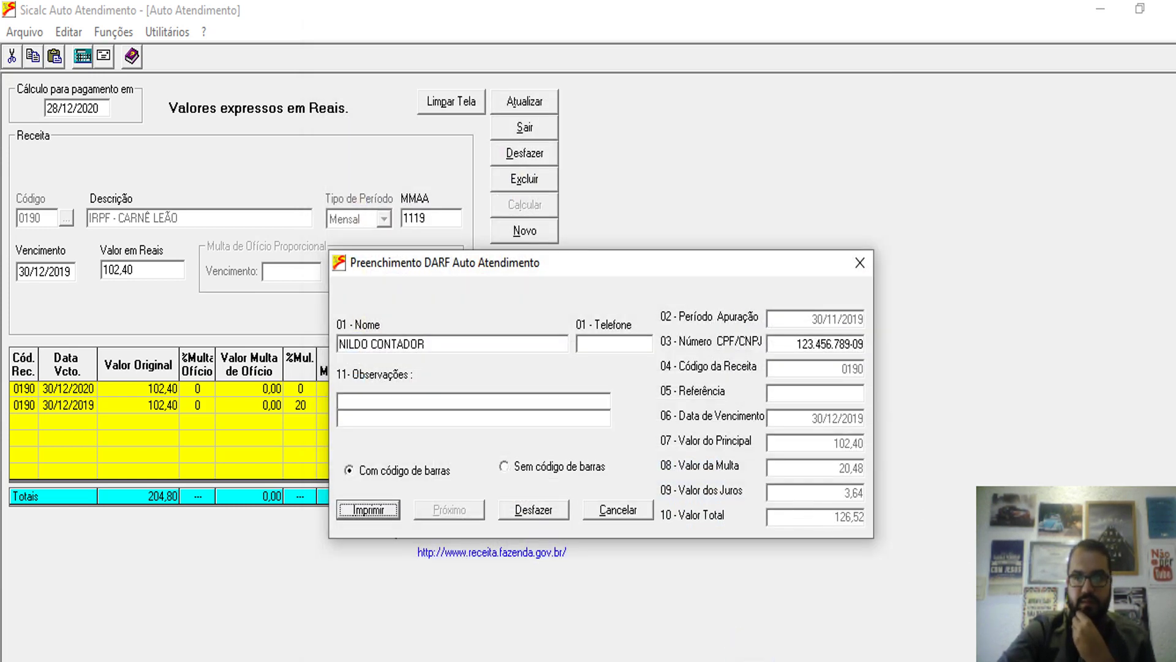
key(super+d)
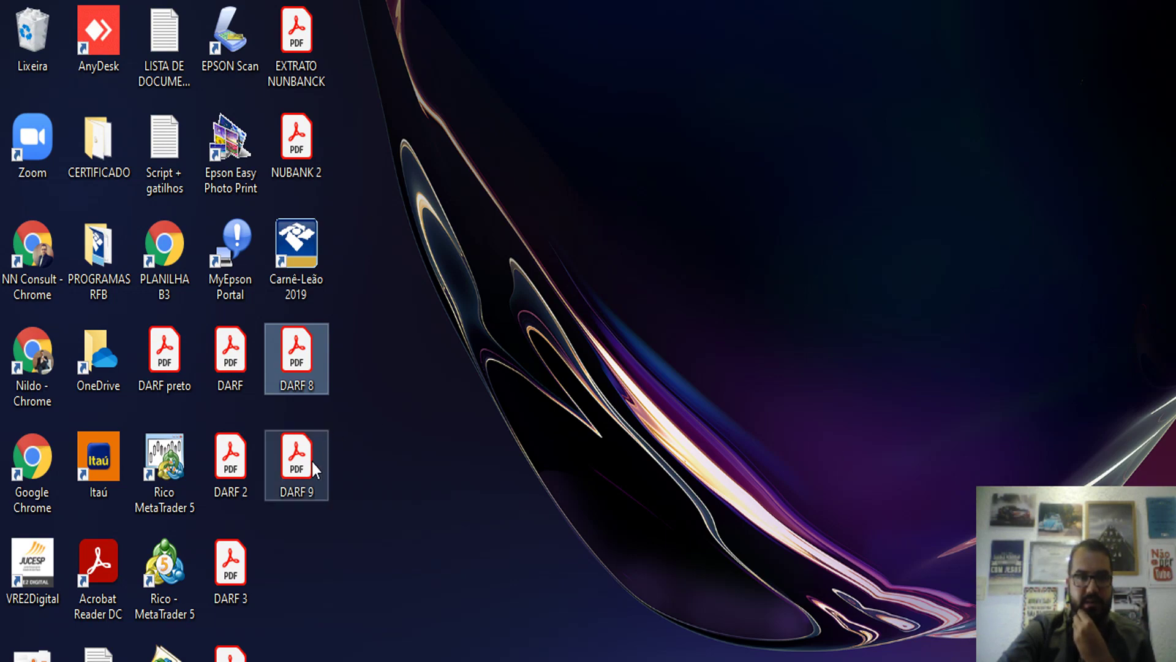
- Open DARF 9.pdf and check 102,40 principal, 20,48 fine, 3,64 interest, 126,52 total
double_click(297, 461)
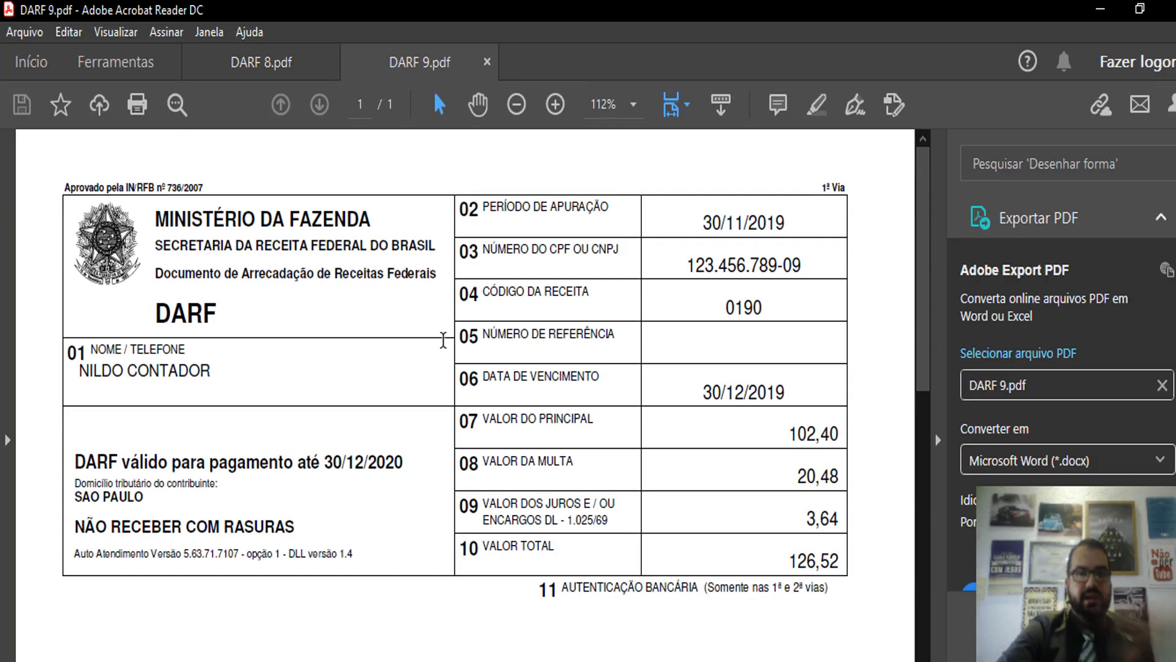
scroll(444, 339, down, 2)
scroll(444, 339, down, 1)
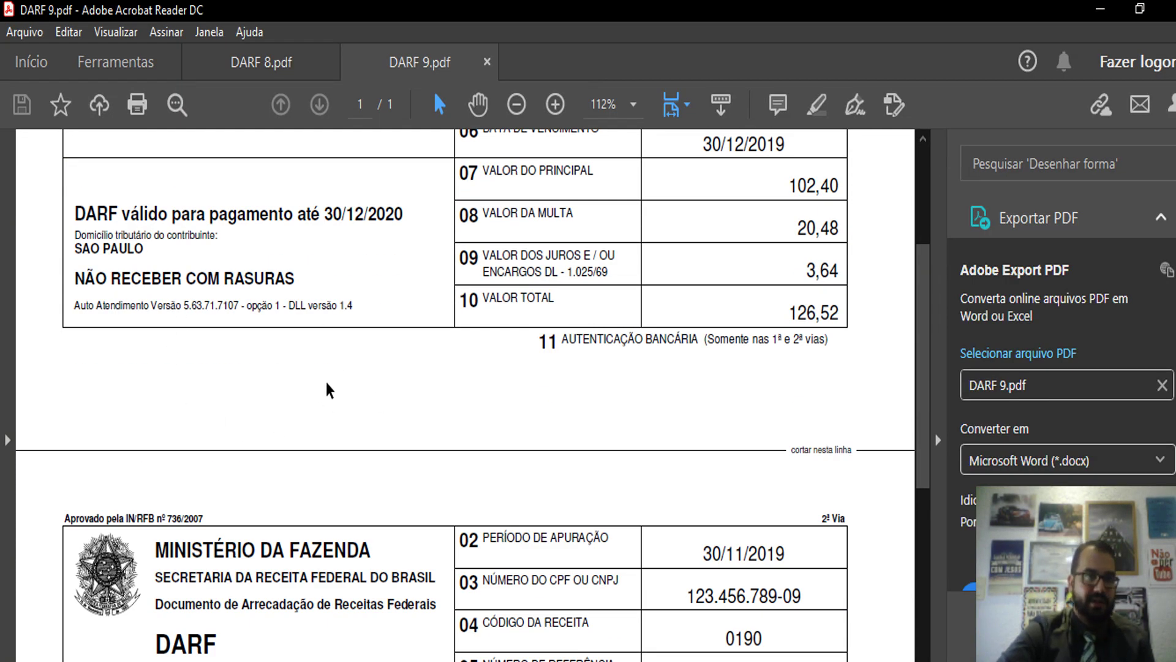
scroll(326, 380, up, 5)
scroll(326, 381, down, 4)
scroll(313, 456, down, 1)
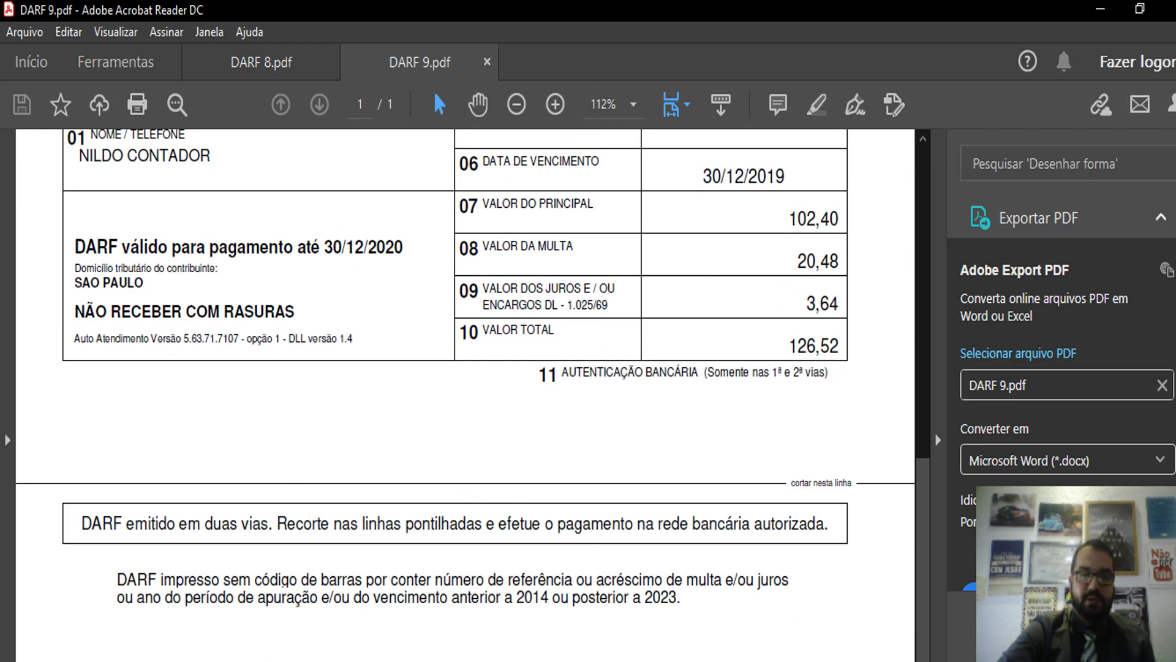
key(alt+Tab)
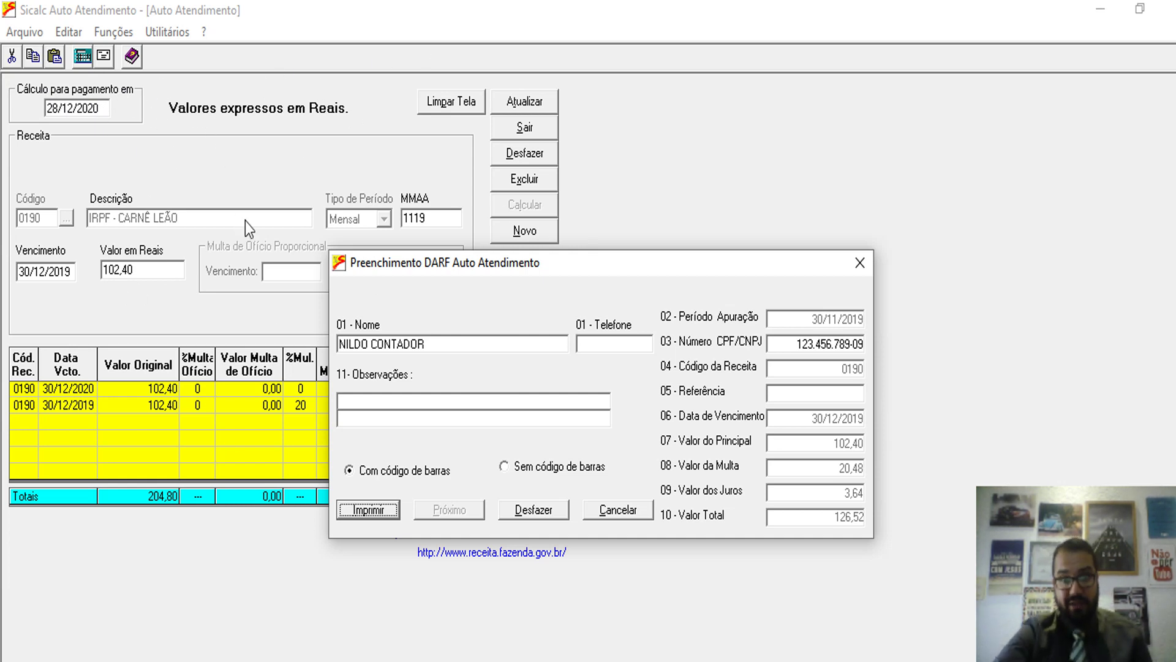
- Minimize Chrome, close the Preenchimento DARF dialog, and minimize Sicalc to reveal DARF 9.pdf
key(alt+Tab)
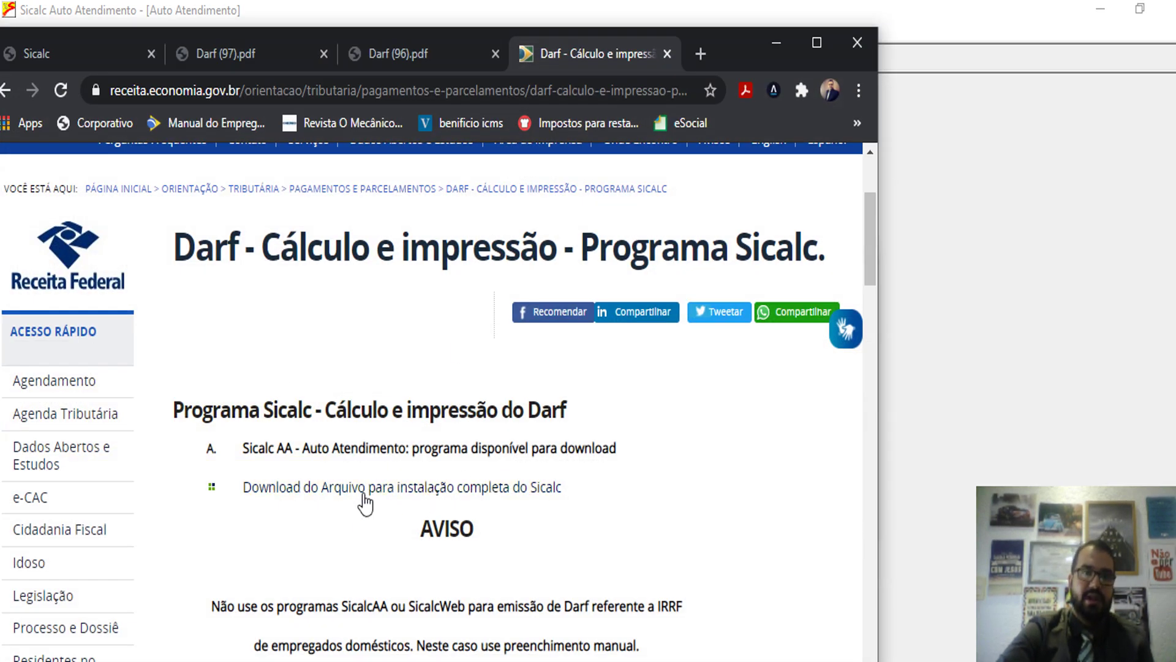
click(776, 44)
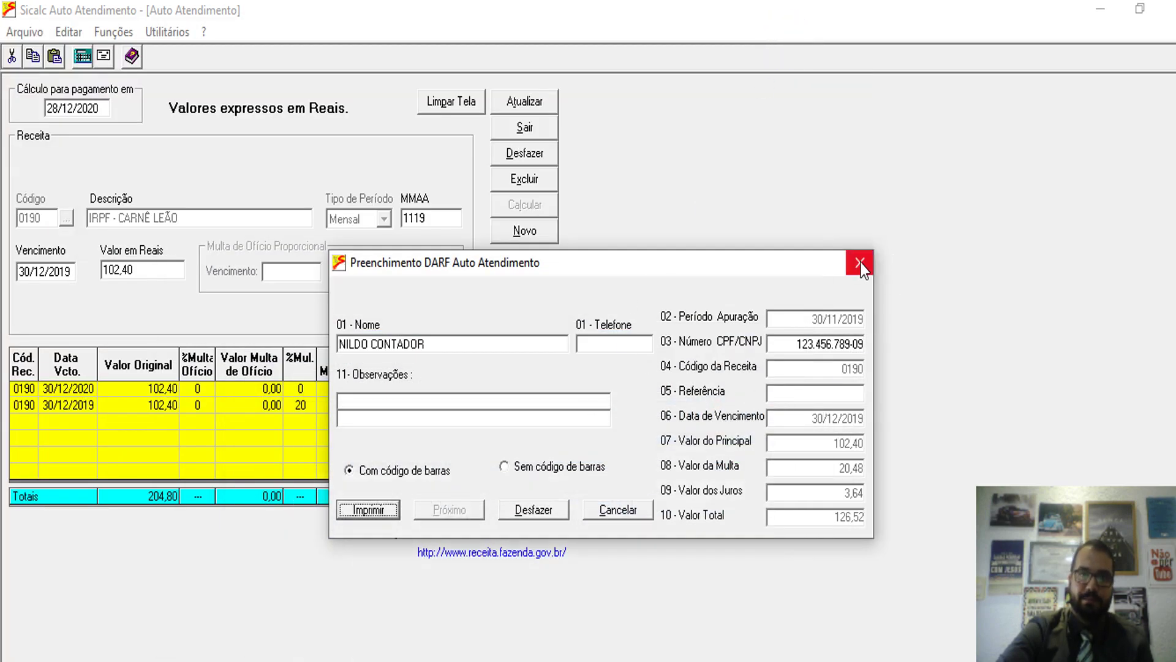
click(860, 264)
click(1101, 14)
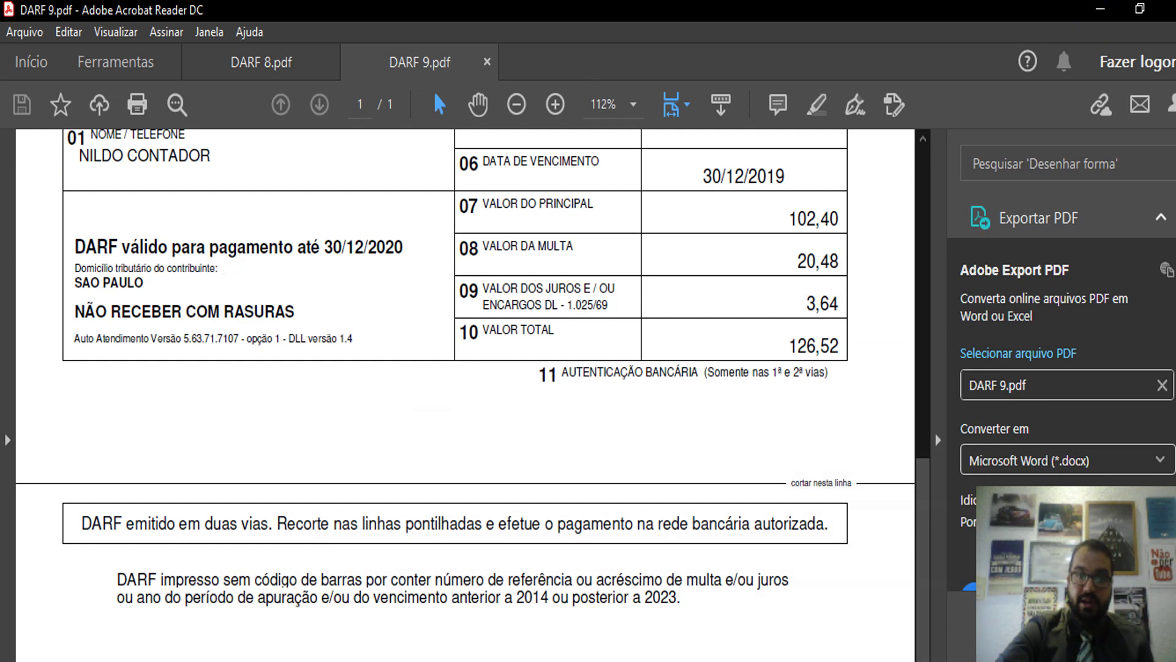
- Close DARF 8.pdf and DARF 9.pdf from the taskbar, then exit Acrobat Reader
mouse_move(643, 657)
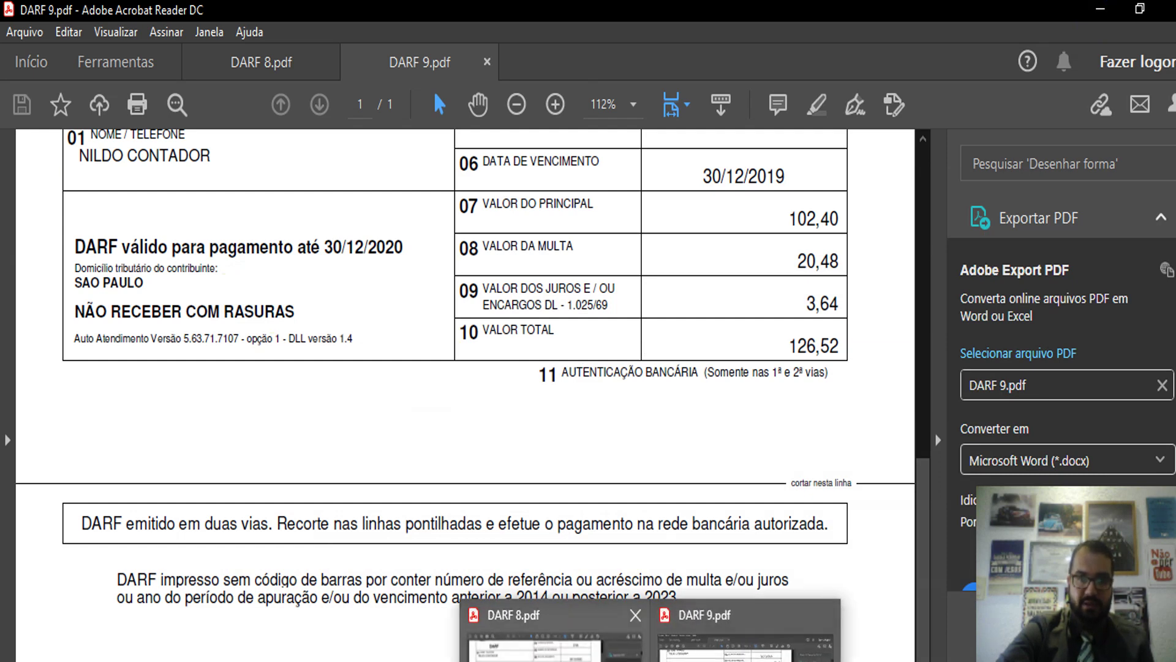
click(636, 615)
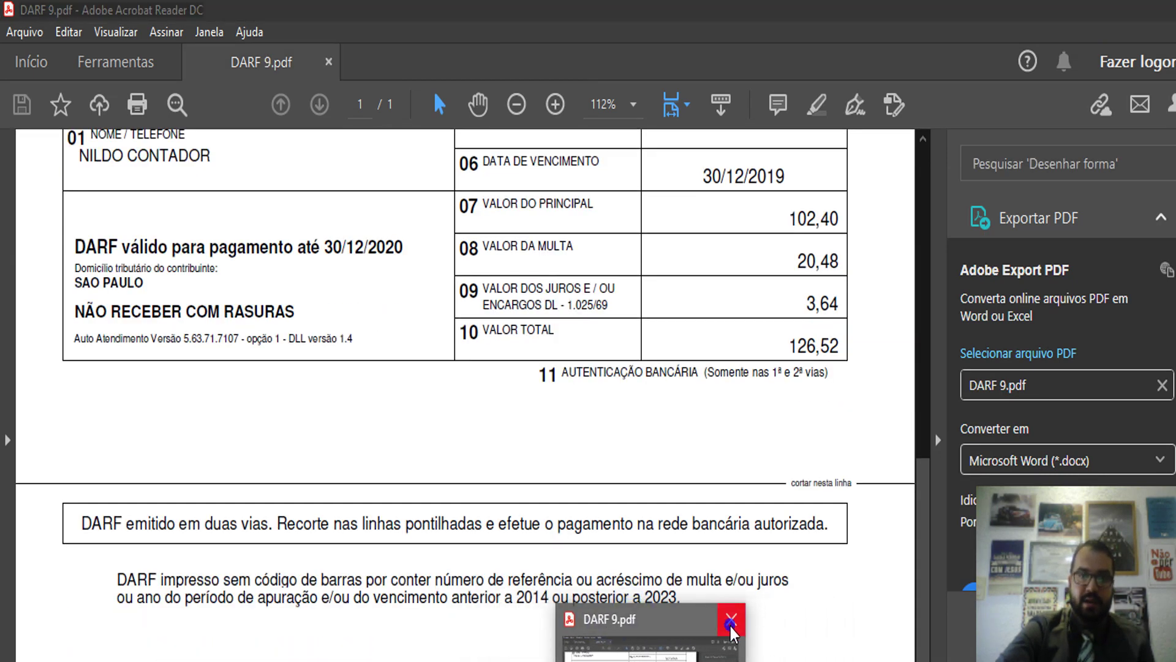
click(732, 620)
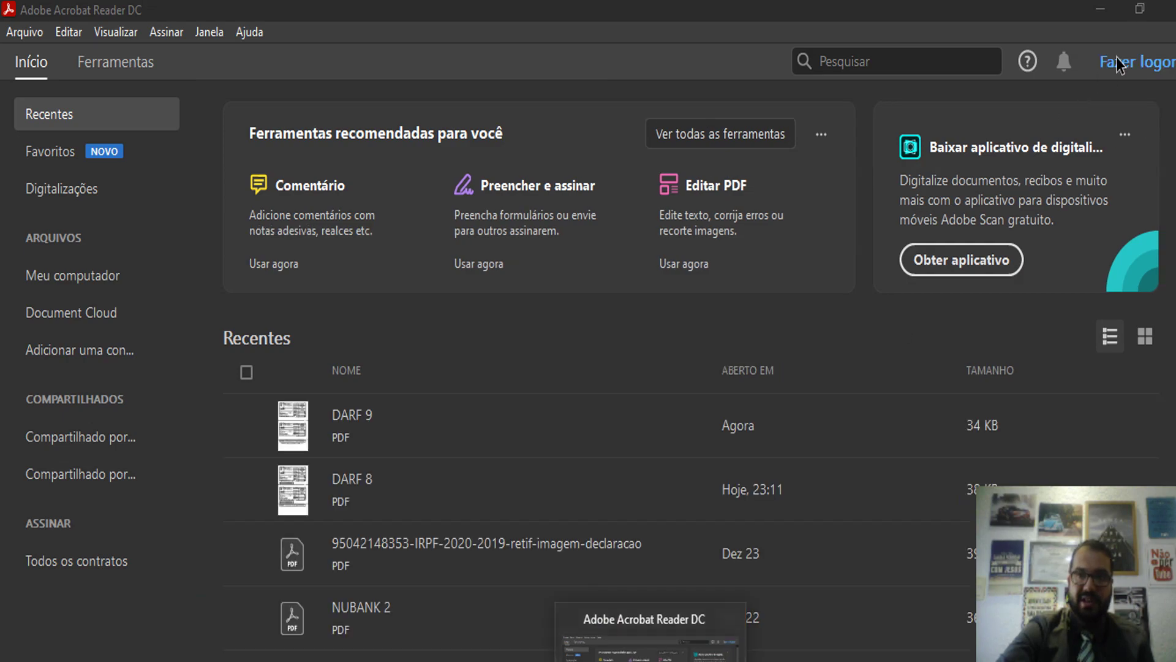
click(1170, 11)
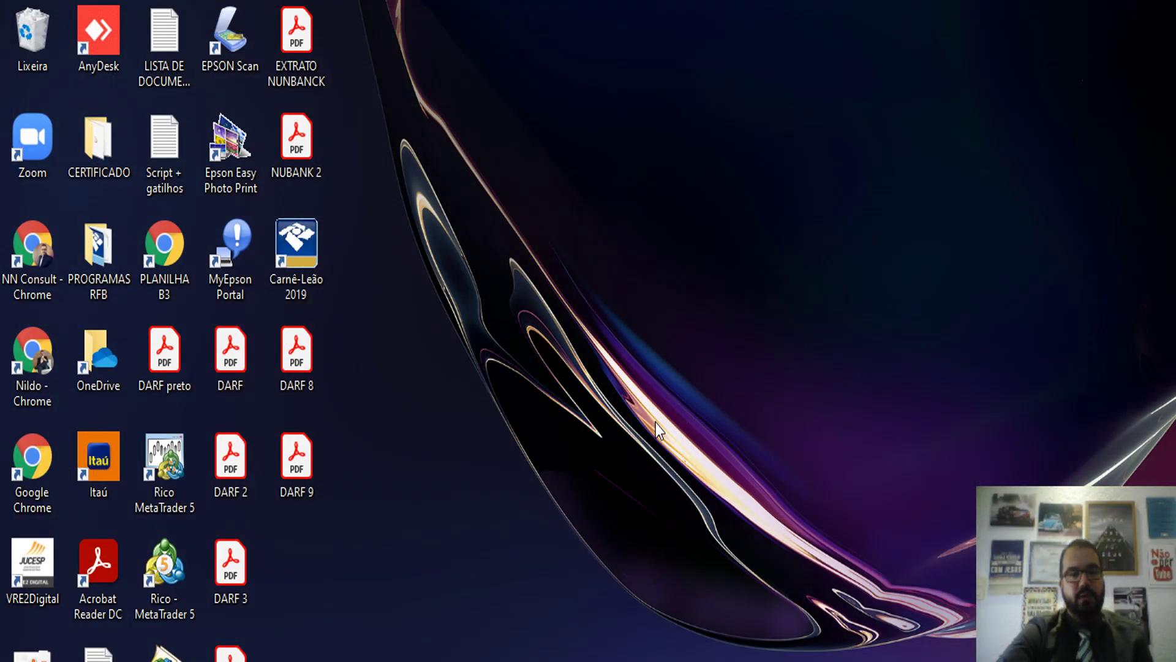